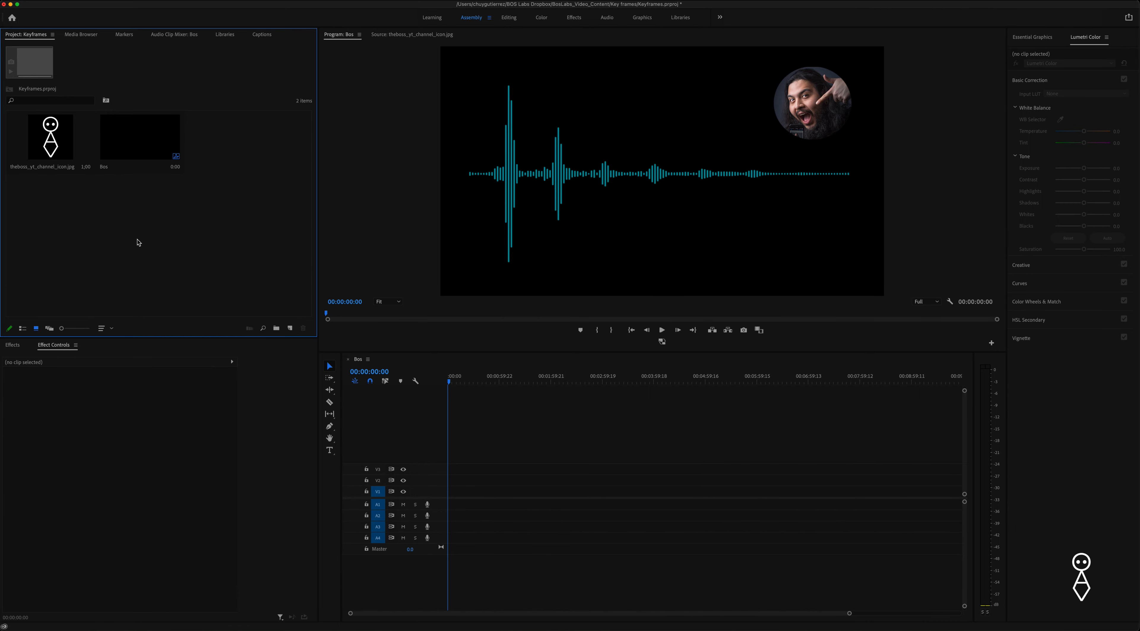
- Place theboss_yt_channel_icon.jpg on track V1 at the start of the Bos sequence
{"action": "left_click", "coordinate": [47, 135]}
{"action": "double_click", "coordinate": [47, 135]}
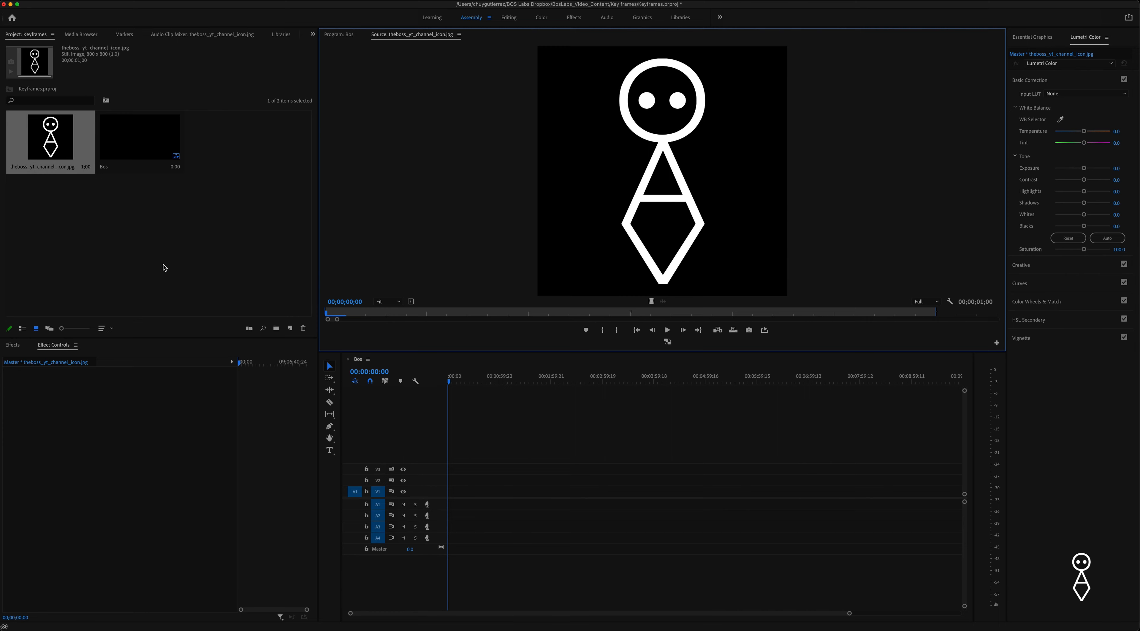
{"action": "left_click_drag", "start_coordinate": [46, 137], "coordinate": [480, 491]}
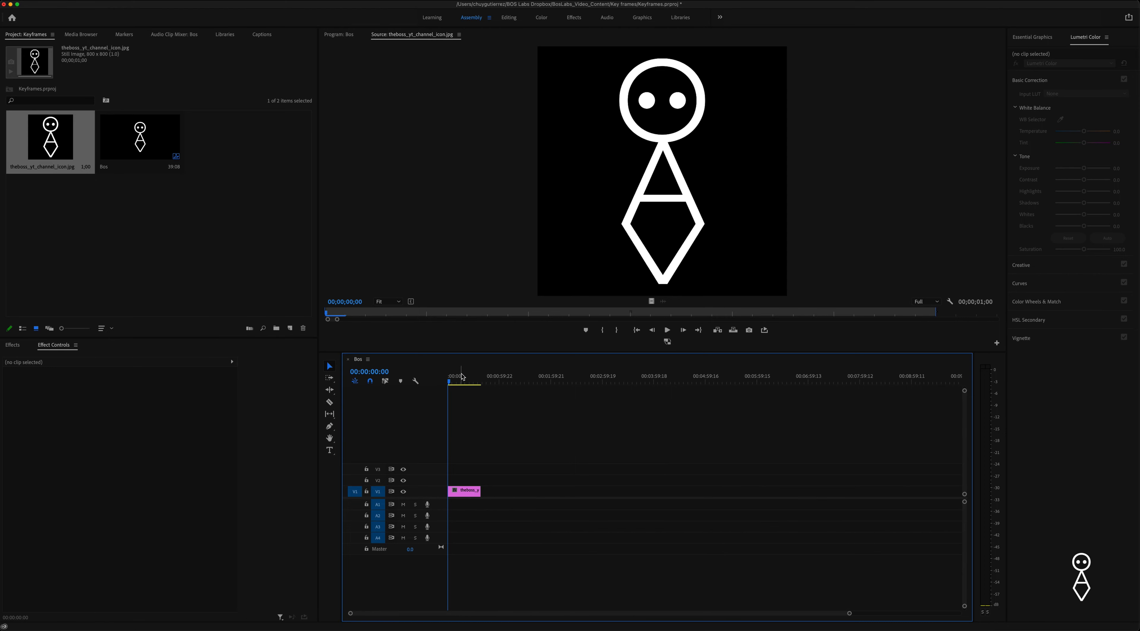
- Trim the end of the icon clip on V1 so that it lasts about 10 seconds
{"action": "left_click", "coordinate": [462, 376]}
{"action": "key", "text": "="}
{"action": "key", "text": "="}
{"action": "key", "text": "="}
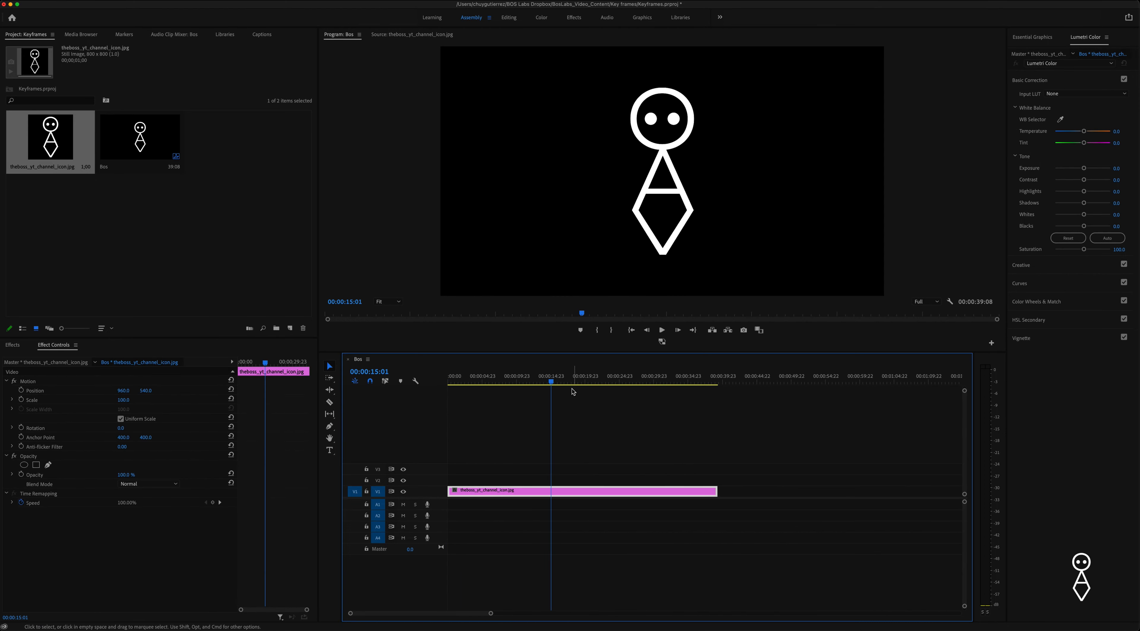
{"action": "left_click", "coordinate": [518, 383]}
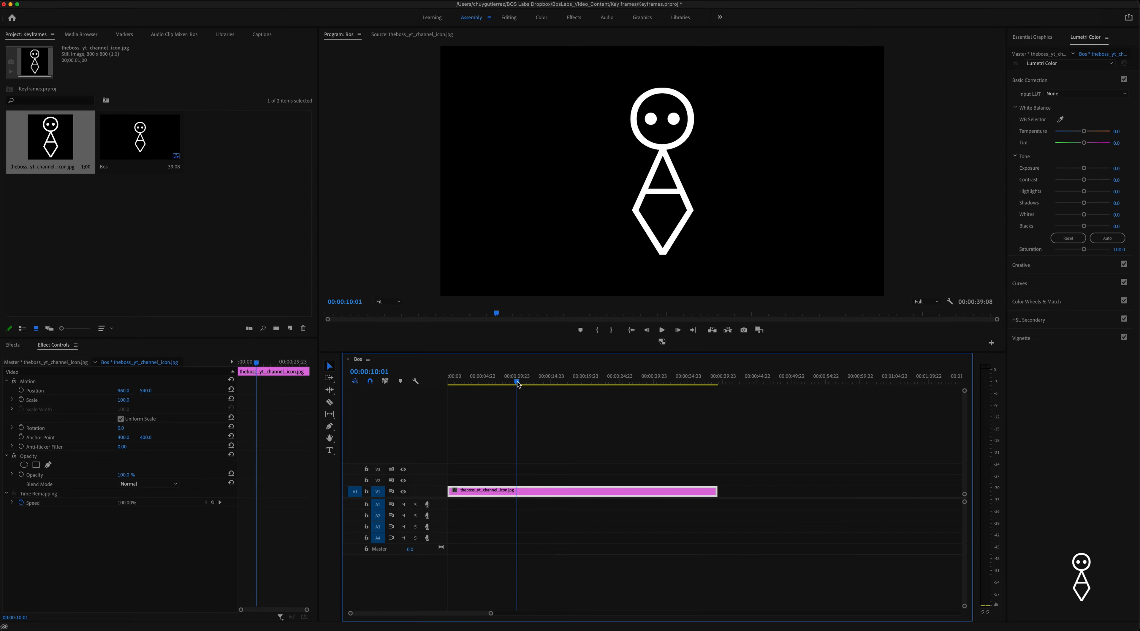
{"action": "key", "text": "w"}
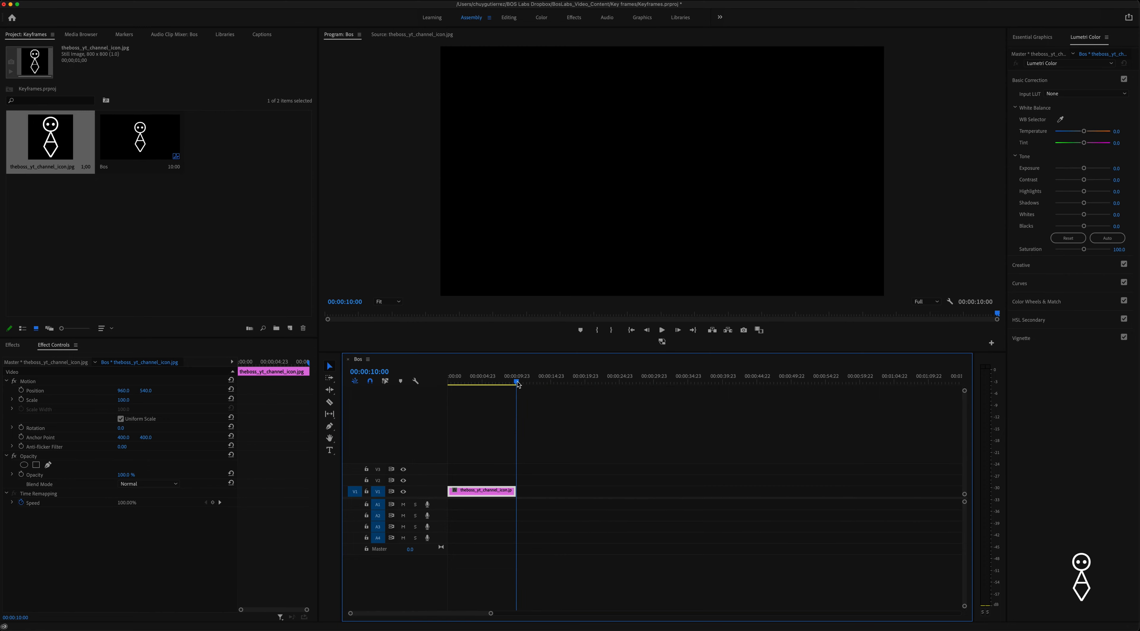
- Play the trimmed clip from the start and scrub back to about 00:00:01:07
{"action": "key", "text": "Home"}
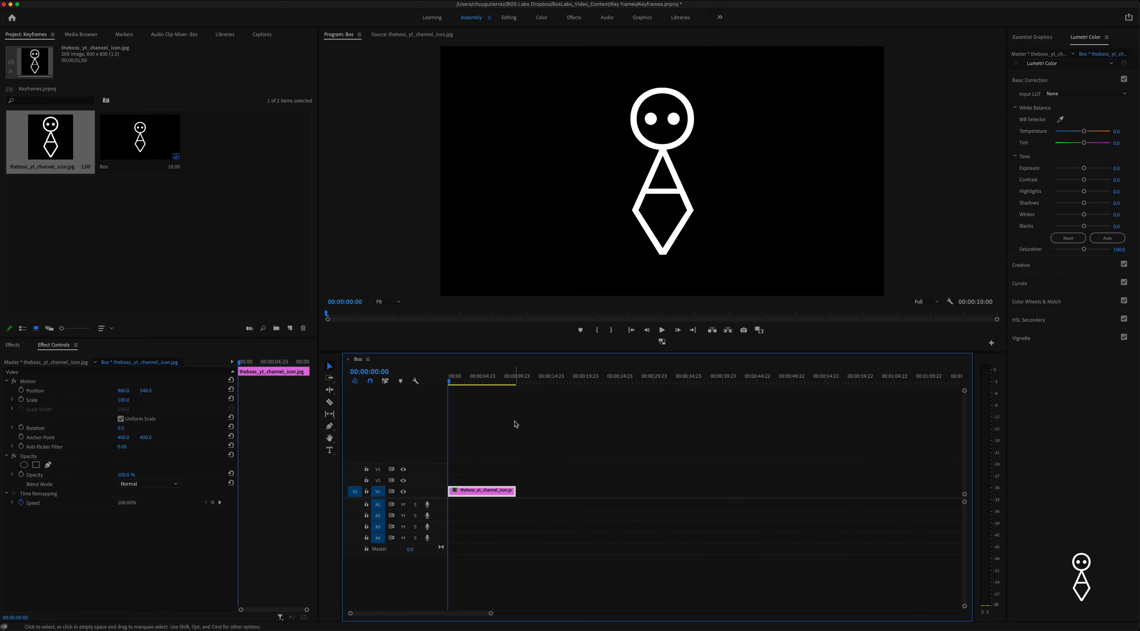
{"action": "key", "text": "space"}
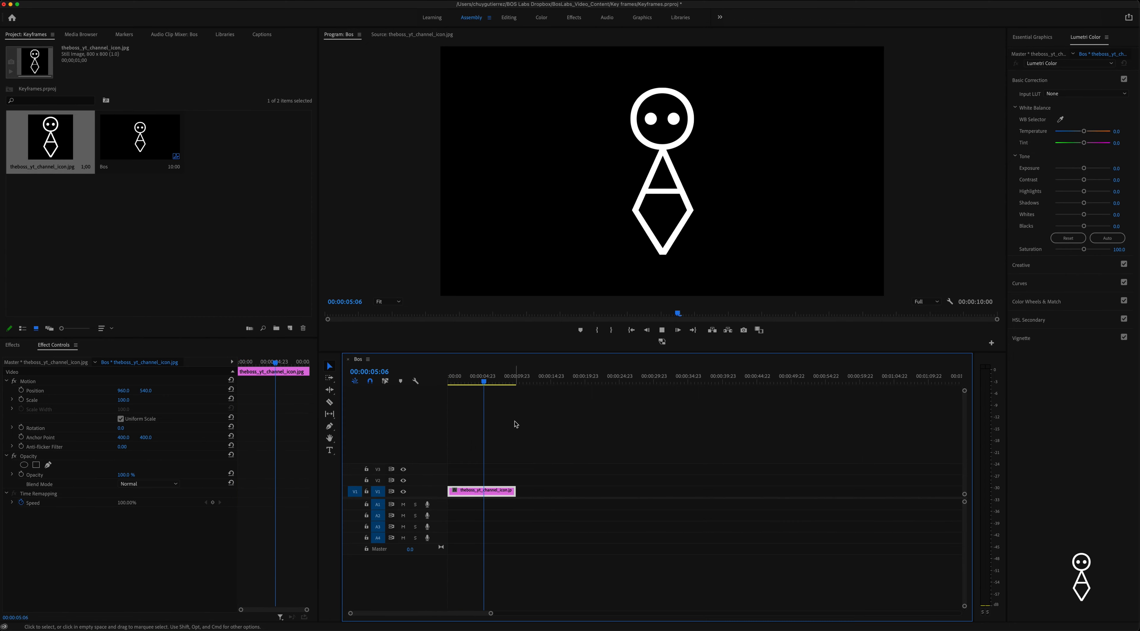
{"action": "left_click", "coordinate": [469, 382]}
{"action": "left_click_drag", "start_coordinate": [469, 382], "coordinate": [458, 382]}
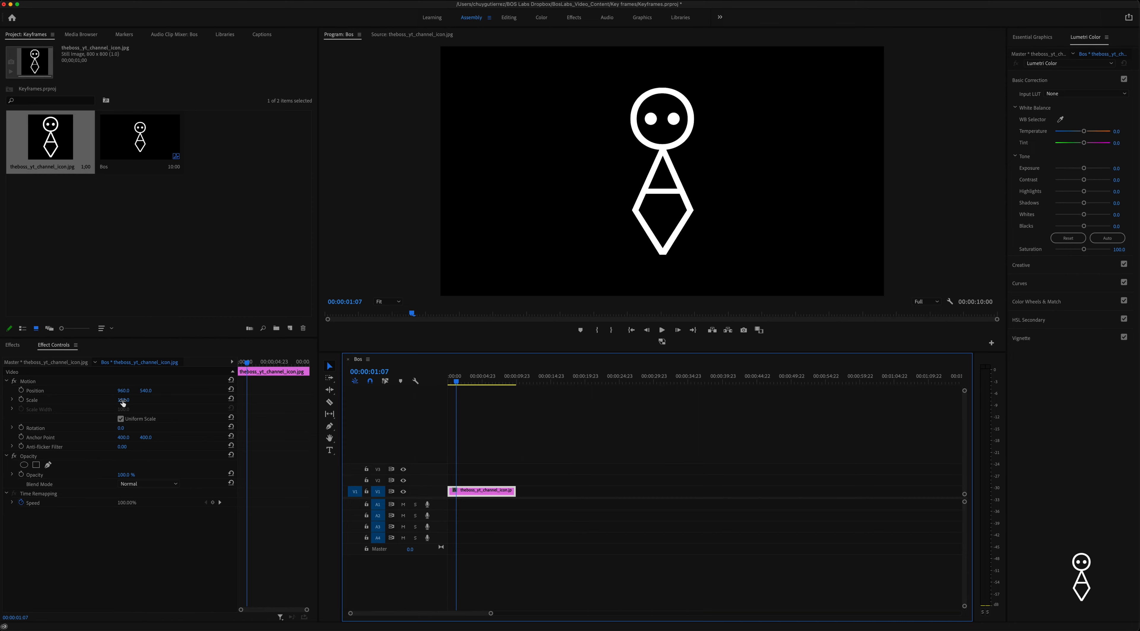
- Reduce the icon clip's Scale to 69
{"action": "mouse_move", "coordinate": [119, 400]}
{"action": "left_mouse_down"}
{"action": "mouse_move", "coordinate": [130, 400]}
{"action": "mouse_move", "coordinate": [87, 400]}
{"action": "mouse_move", "coordinate": [266, 400]}
{"action": "mouse_move", "coordinate": [78, 400]}
{"action": "mouse_move", "coordinate": [164, 400]}
{"action": "mouse_move", "coordinate": [130, 400]}
{"action": "left_mouse_up"}
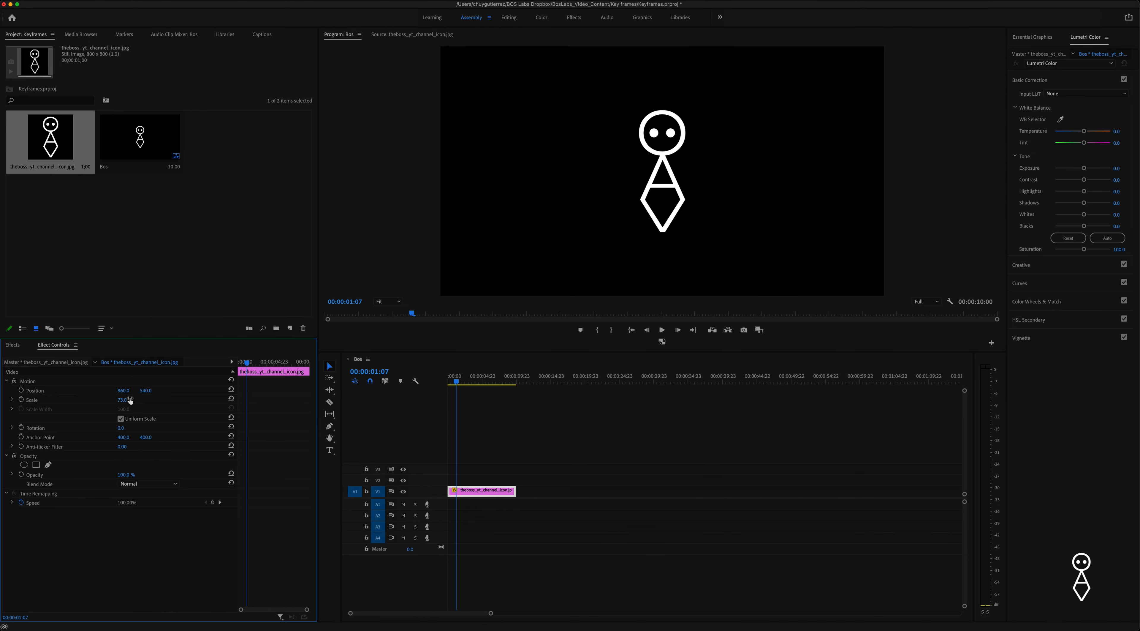
{"action": "left_click", "coordinate": [231, 398]}
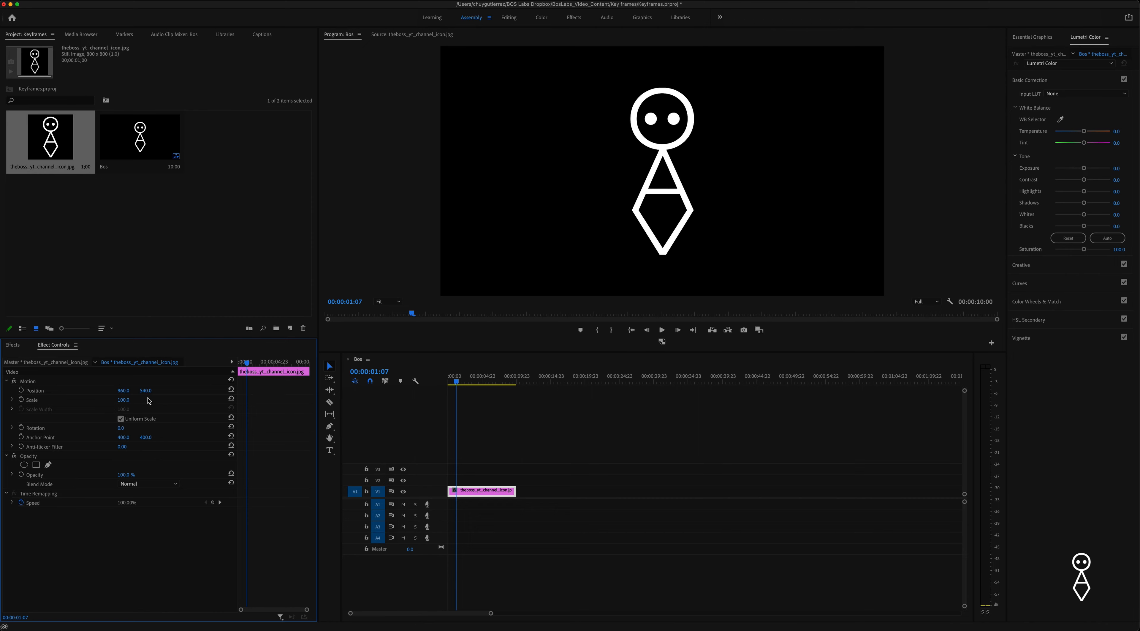
{"action": "left_click_drag", "start_coordinate": [124, 399], "coordinate": [111, 400]}
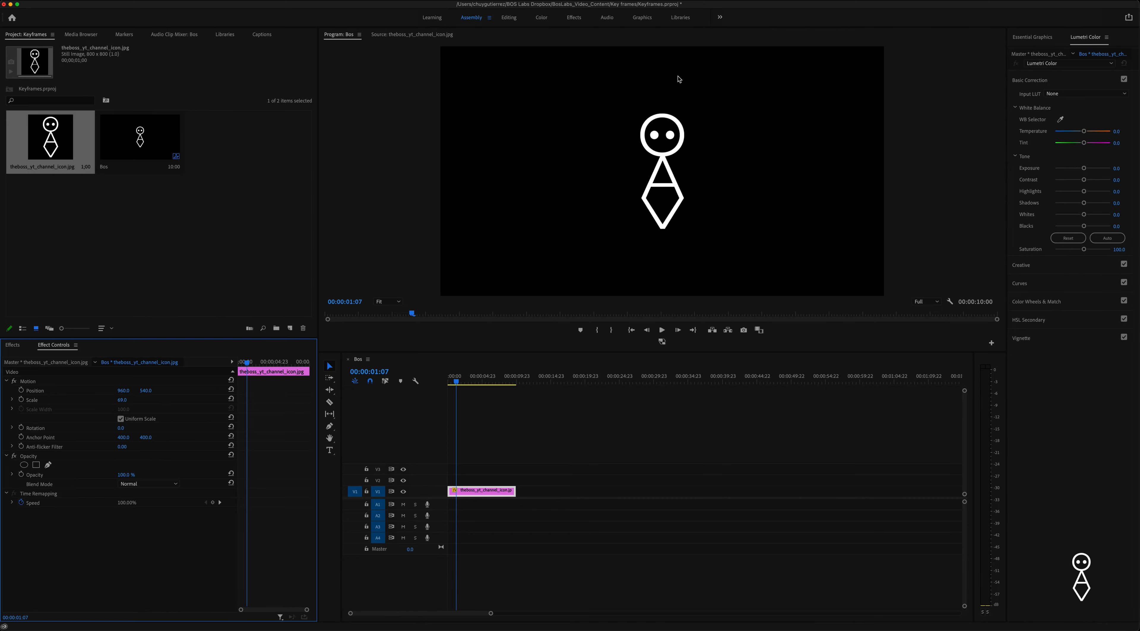
- Preview the scaled-down clip and turn on Scale keyframing at 00:00:01:12 with the first keyframe at 69
{"action": "key", "text": "space"}
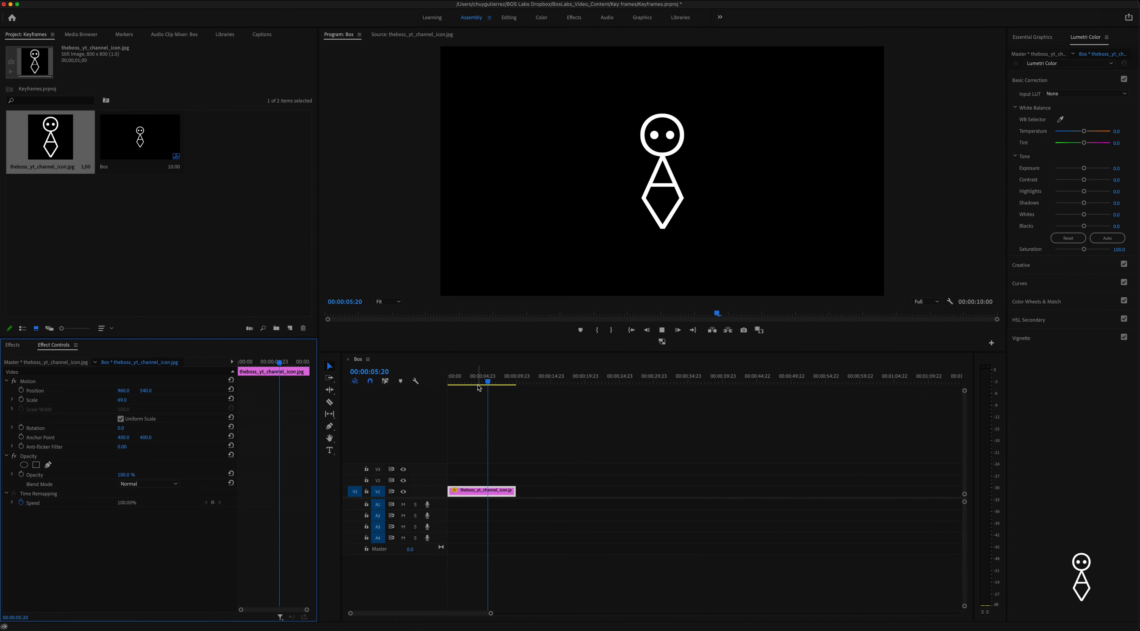
{"action": "key", "text": "space"}
{"action": "left_click", "coordinate": [251, 362]}
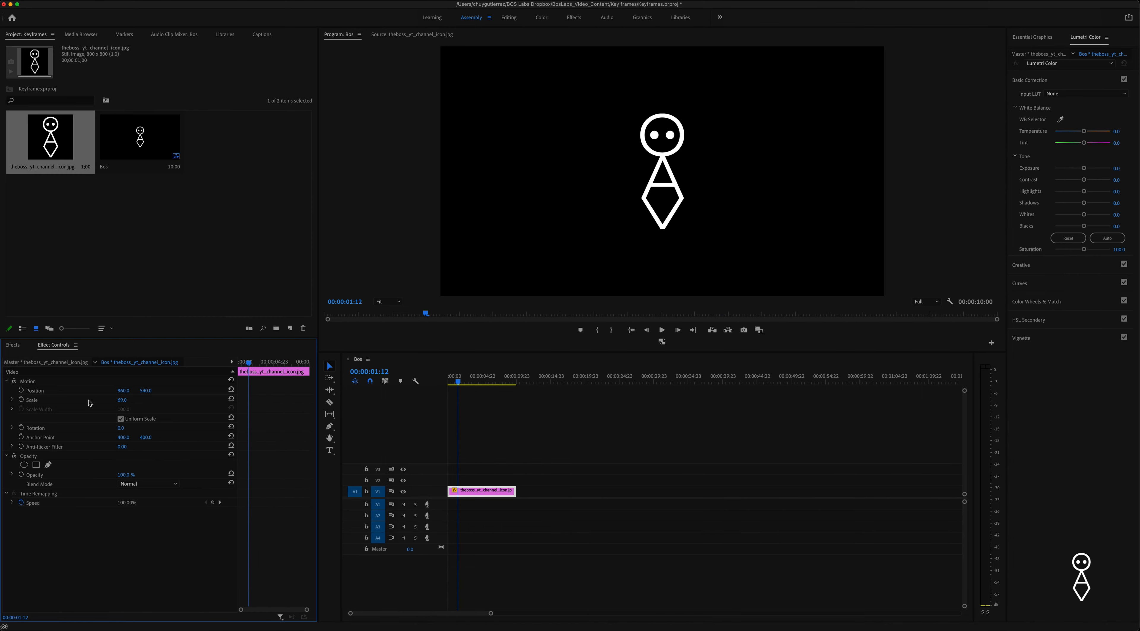
{"action": "left_click", "coordinate": [22, 400]}
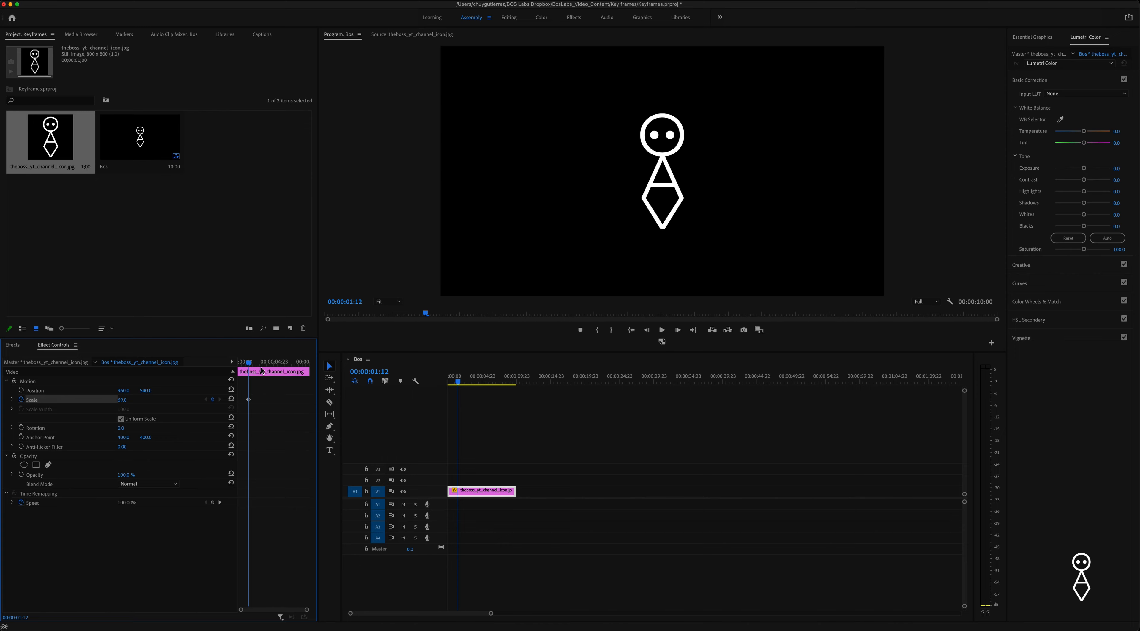
- Add a second Scale keyframe of 100 at 00:00:05:22
{"action": "left_click_drag", "start_coordinate": [256, 365], "coordinate": [239, 364]}
{"action": "key", "text": "space"}
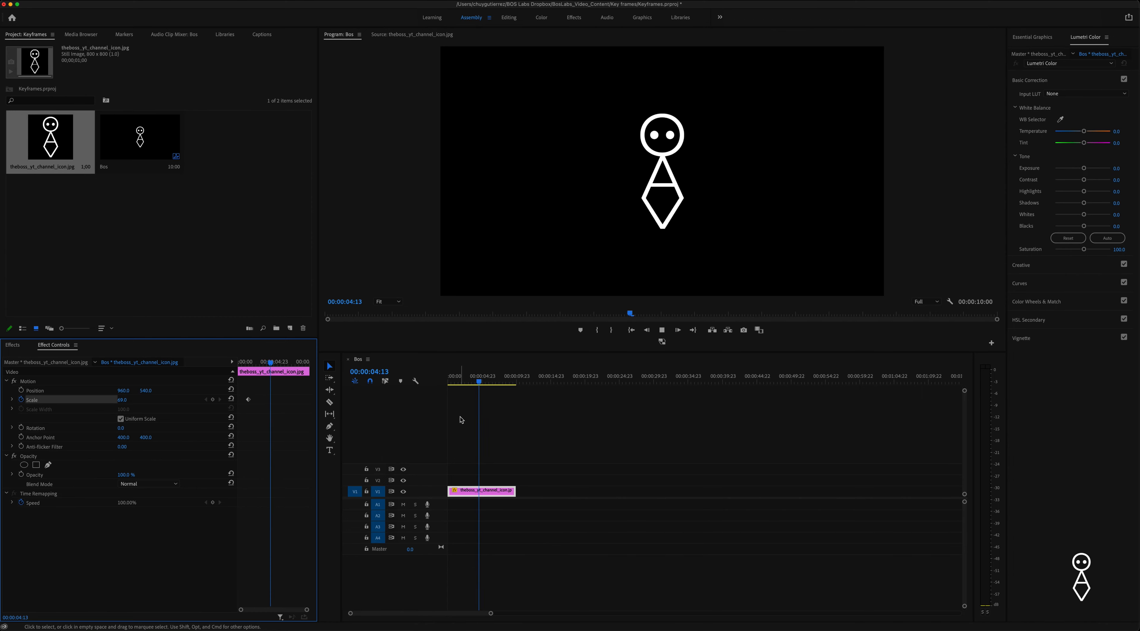
{"action": "key", "text": "space"}
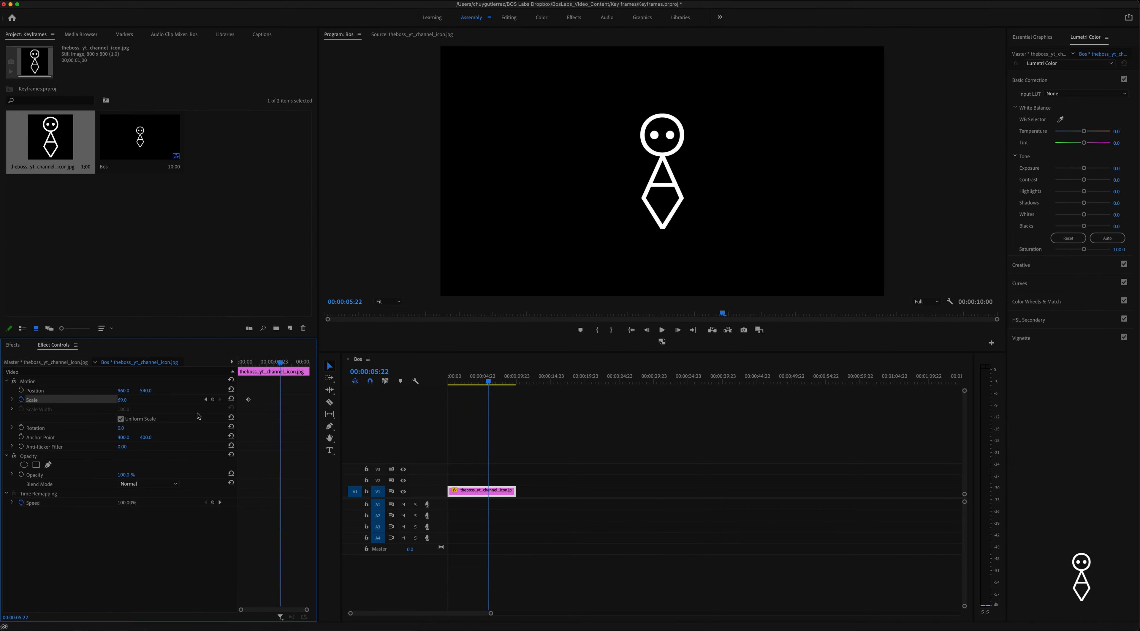
{"action": "left_click", "coordinate": [130, 400]}
{"action": "type", "text": "100"}
{"action": "key", "text": "Return"}
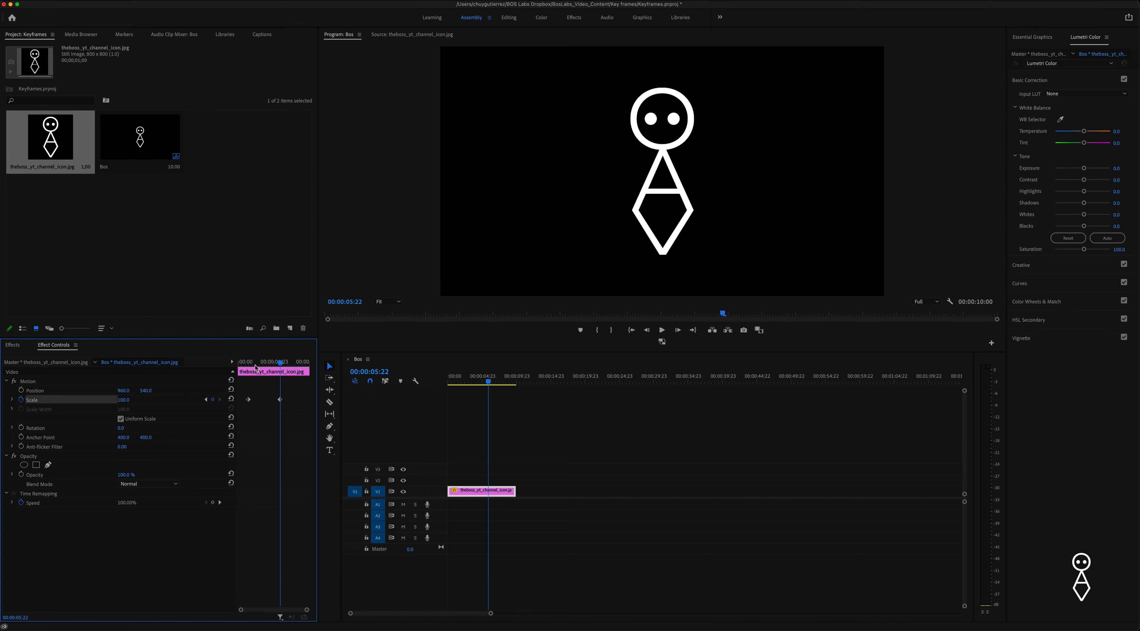
- Play the scale animation from the clip's start and across both keyframes to examine the zoom
{"action": "left_click_drag", "start_coordinate": [254, 365], "coordinate": [235, 367]}
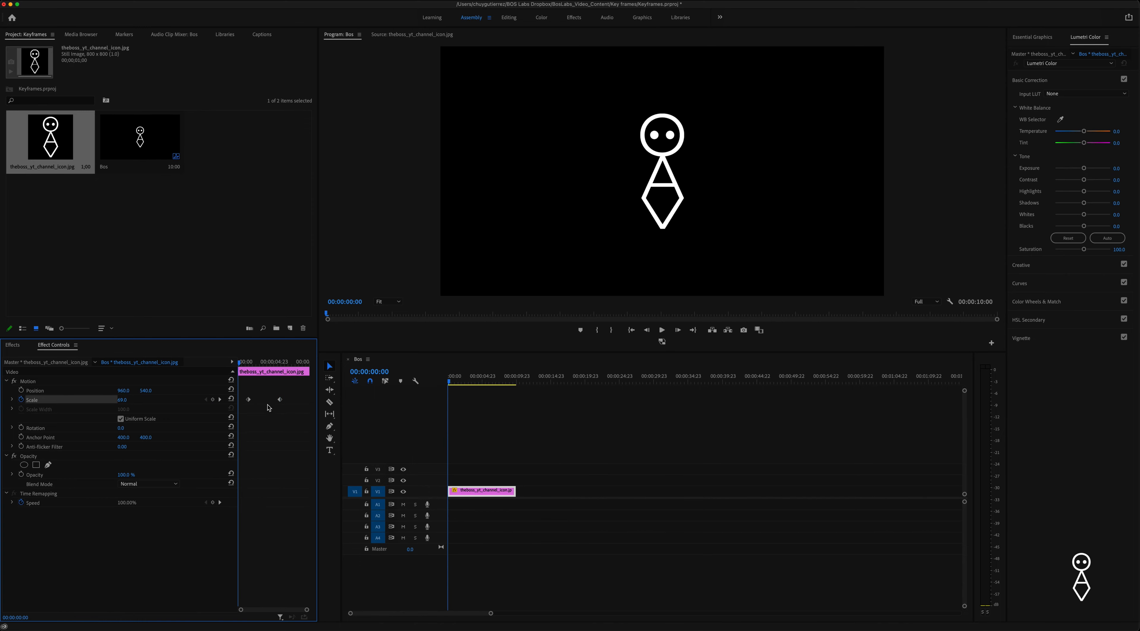
{"action": "key", "text": "space"}
{"action": "key", "text": "space"}
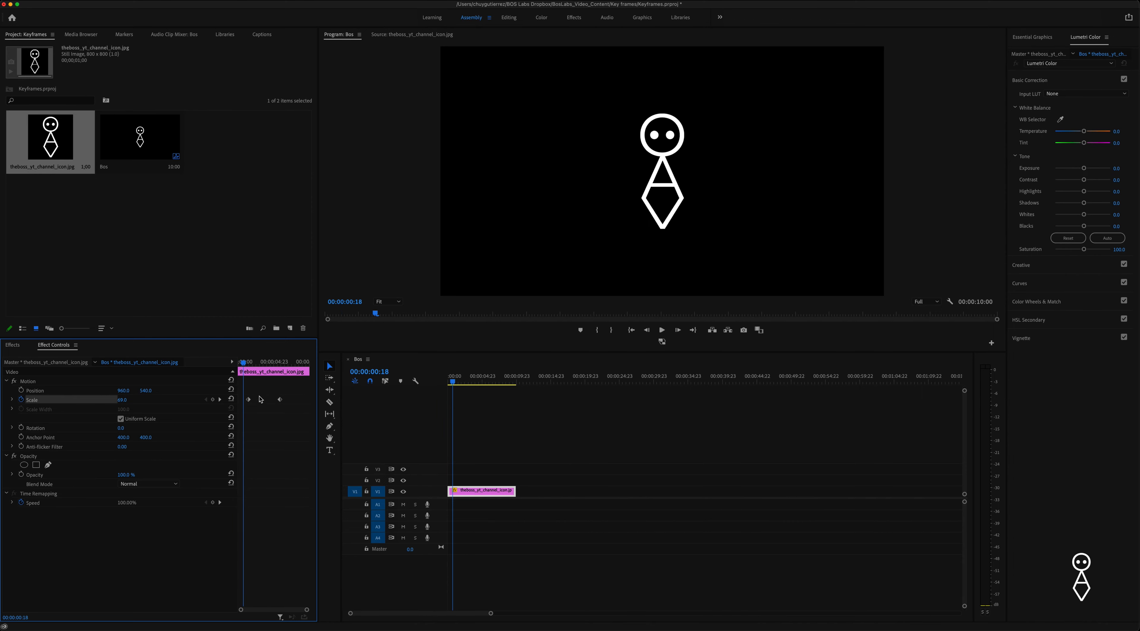
{"action": "left_click_drag", "start_coordinate": [251, 366], "coordinate": [252, 366]}
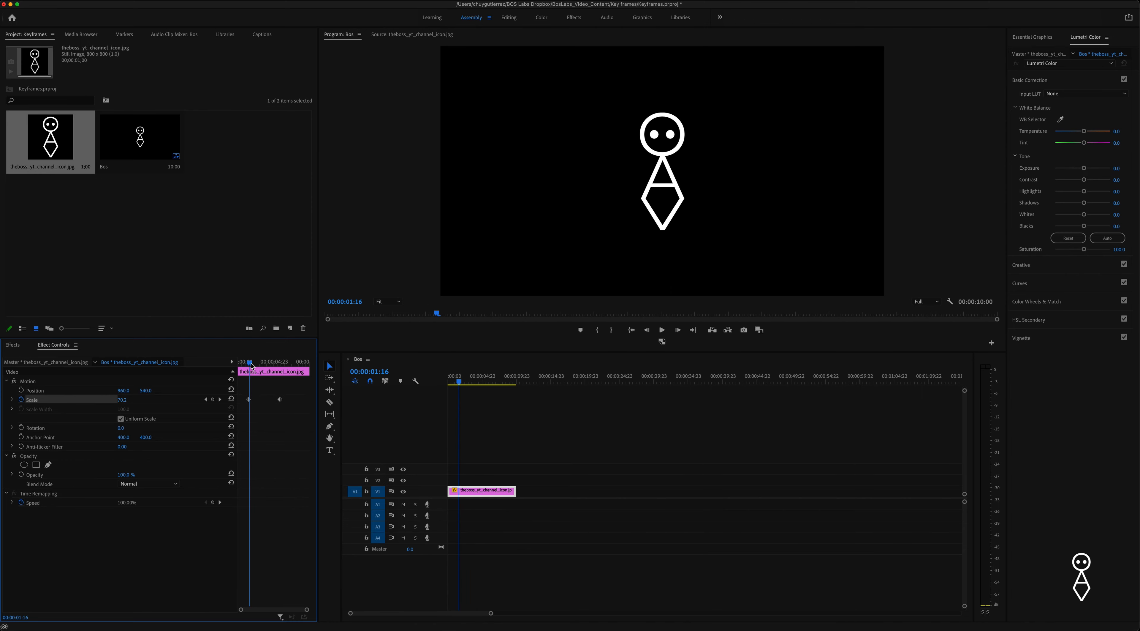
{"action": "key", "text": "space"}
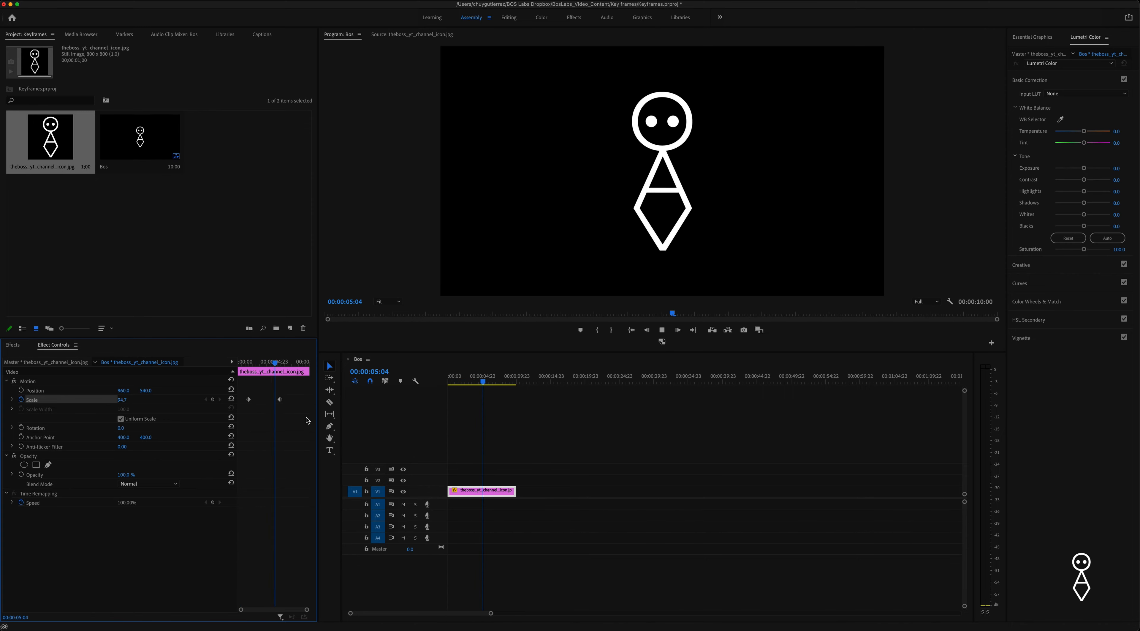
{"action": "key", "text": "space"}
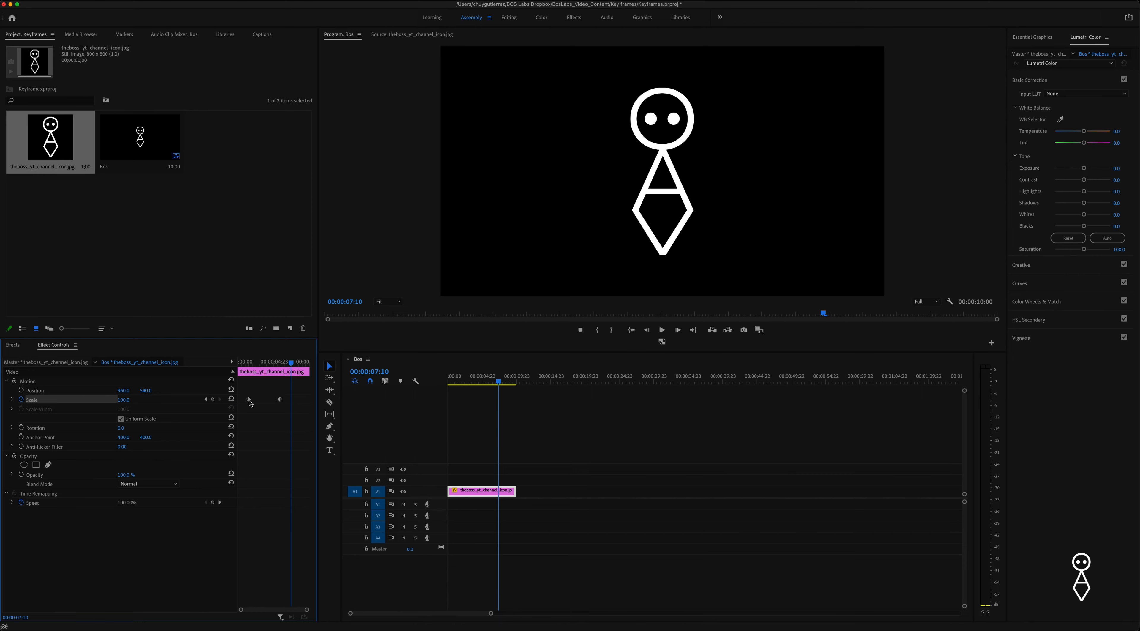
- Move the two Scale keyframes to the clip's very start and end, and play the slower zoom
{"action": "left_click_drag", "start_coordinate": [249, 401], "coordinate": [239, 401]}
{"action": "left_click_drag", "start_coordinate": [280, 400], "coordinate": [314, 403]}
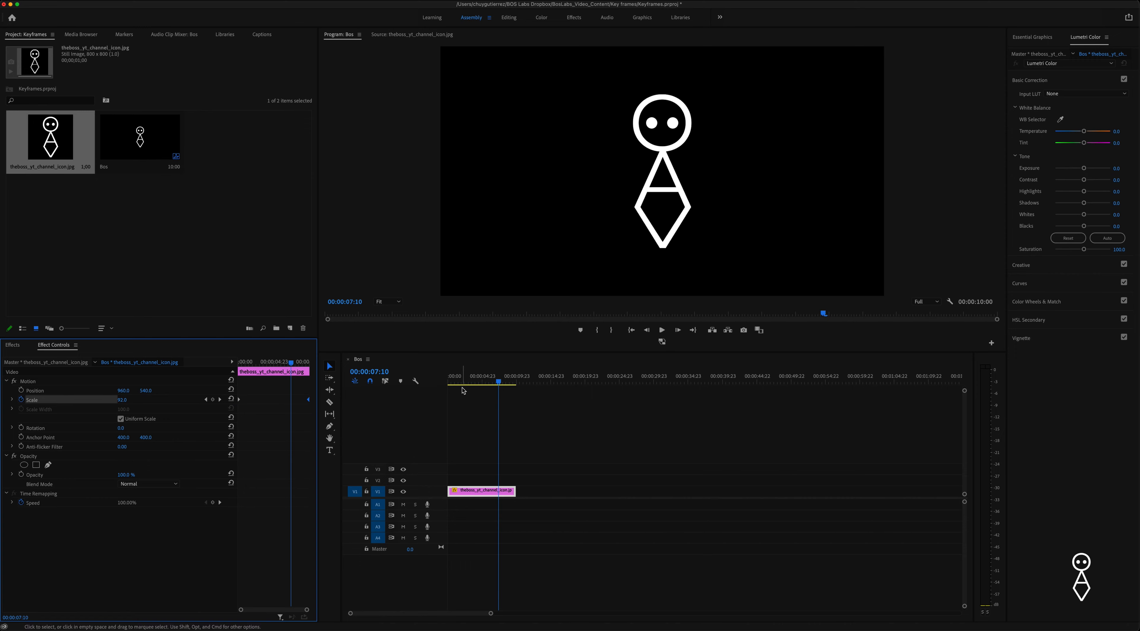
{"action": "key", "text": "Home"}
{"action": "key", "text": "space"}
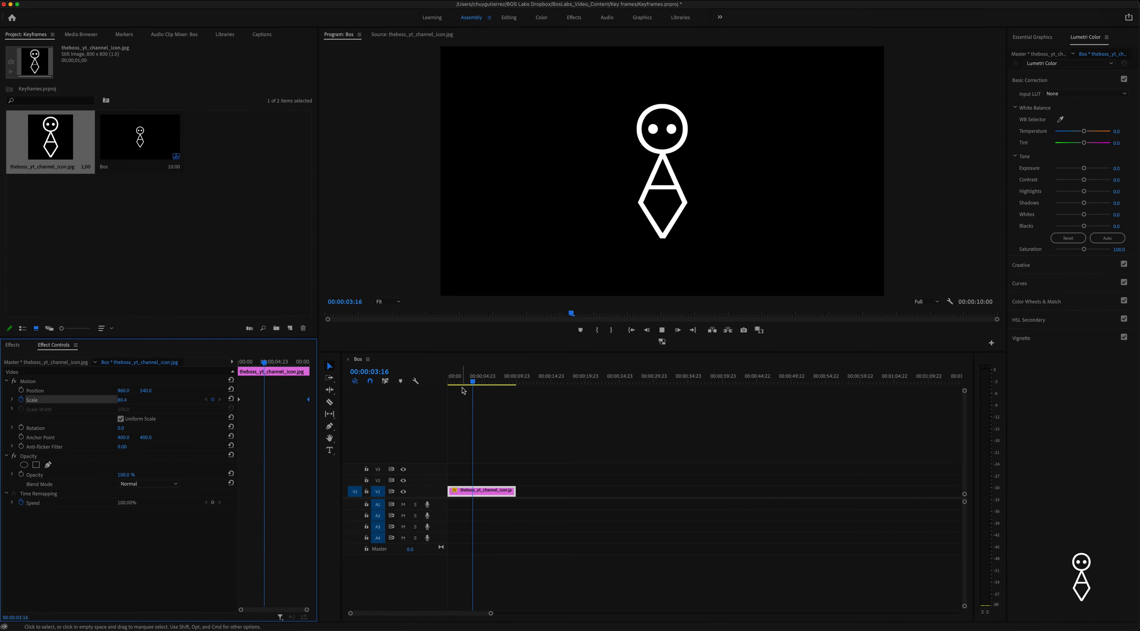
{"action": "key", "text": "space"}
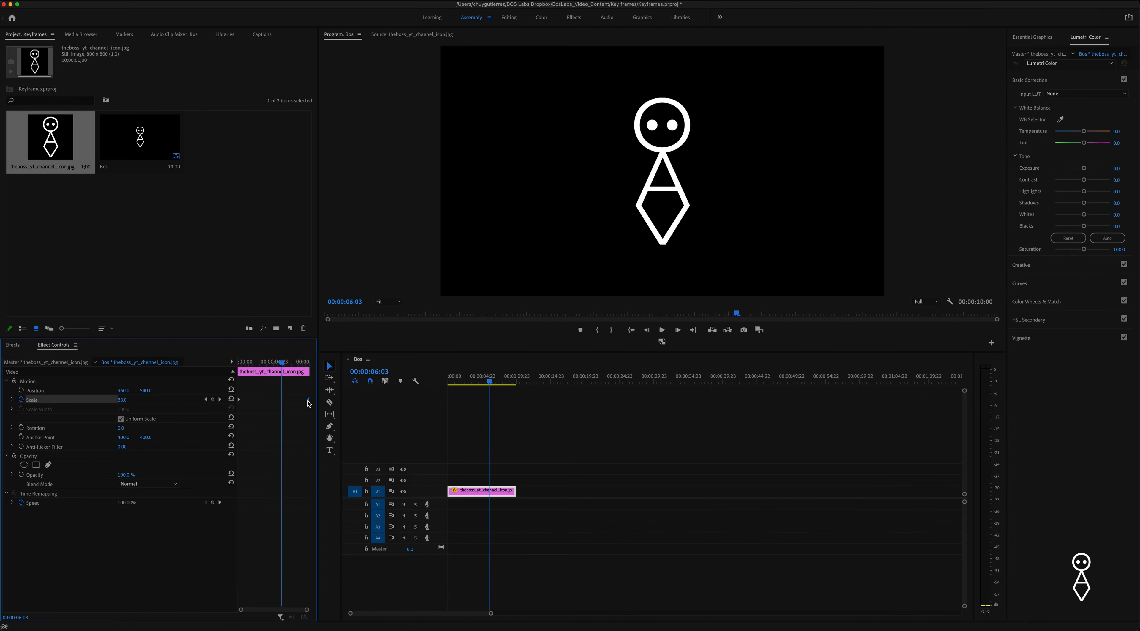
- Move the Scale keyframes closer together, to about three and six seconds, and play the faster zoom
{"action": "left_click_drag", "start_coordinate": [309, 402], "coordinate": [263, 402]}
{"action": "left_click_drag", "start_coordinate": [268, 362], "coordinate": [264, 362]}
{"action": "key", "text": "space"}
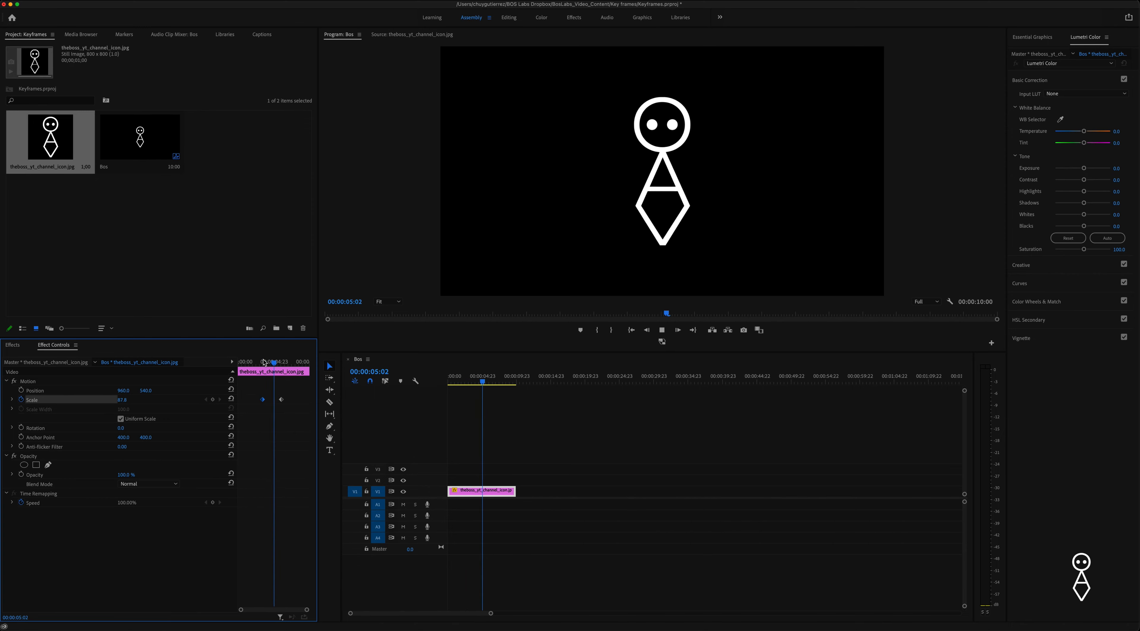
{"action": "key", "text": "space"}
- Move the second Scale keyframe to about 00:00:04:13 and play the zoom from just before the first keyframe
{"action": "left_click", "coordinate": [264, 362]}
{"action": "key", "text": "Left"}
{"action": "key", "text": "Left"}
{"action": "key", "text": "Left"}
{"action": "key", "text": "Left"}
{"action": "key", "text": "Left"}
{"action": "key", "text": "Left"}
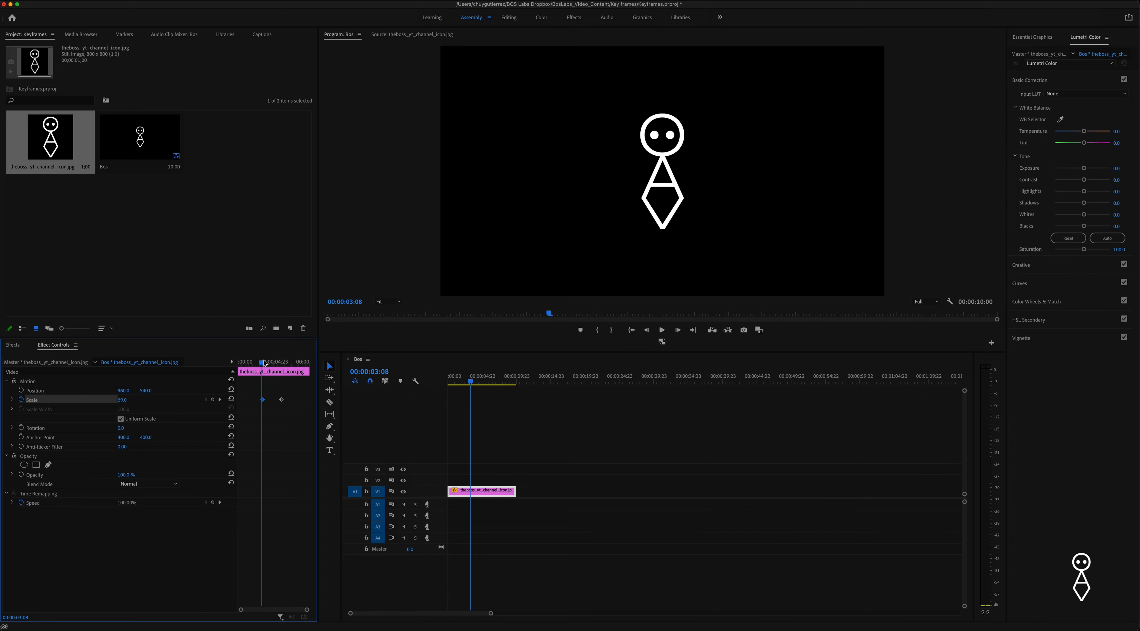
{"action": "key", "text": "equal"}
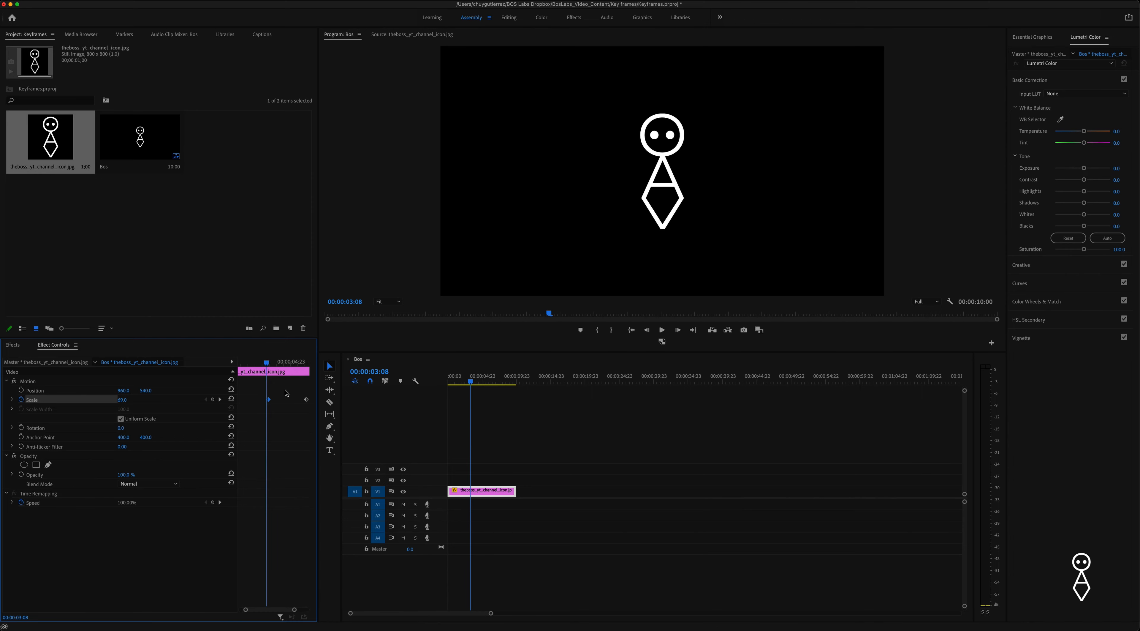
{"action": "left_click_drag", "start_coordinate": [305, 400], "coordinate": [283, 400]}
{"action": "key", "text": "space"}
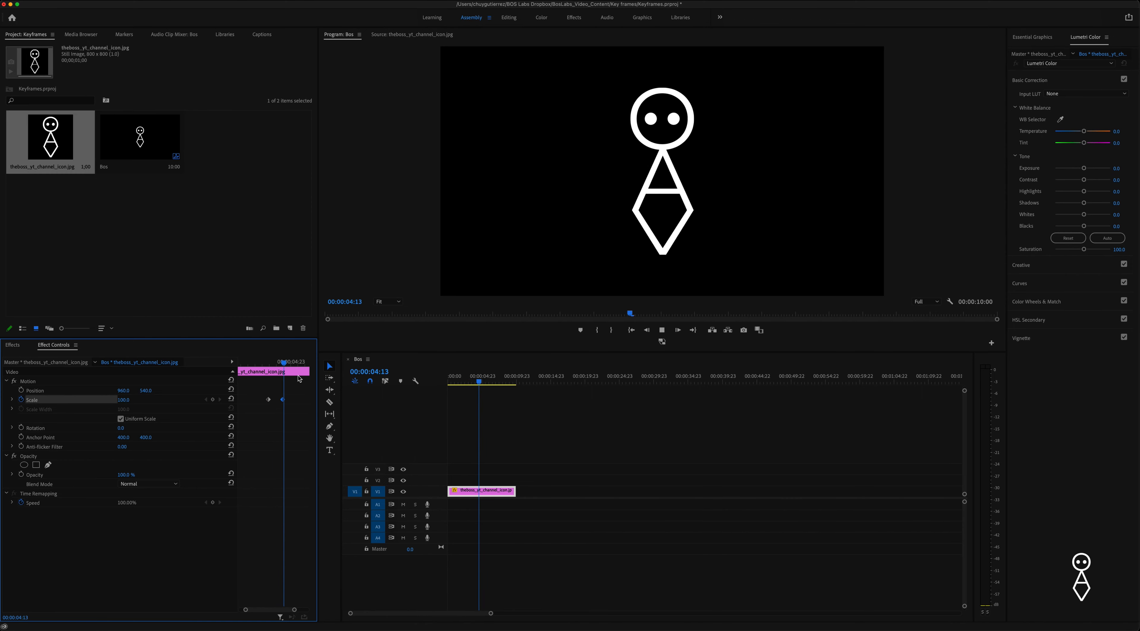
{"action": "key", "text": "space"}
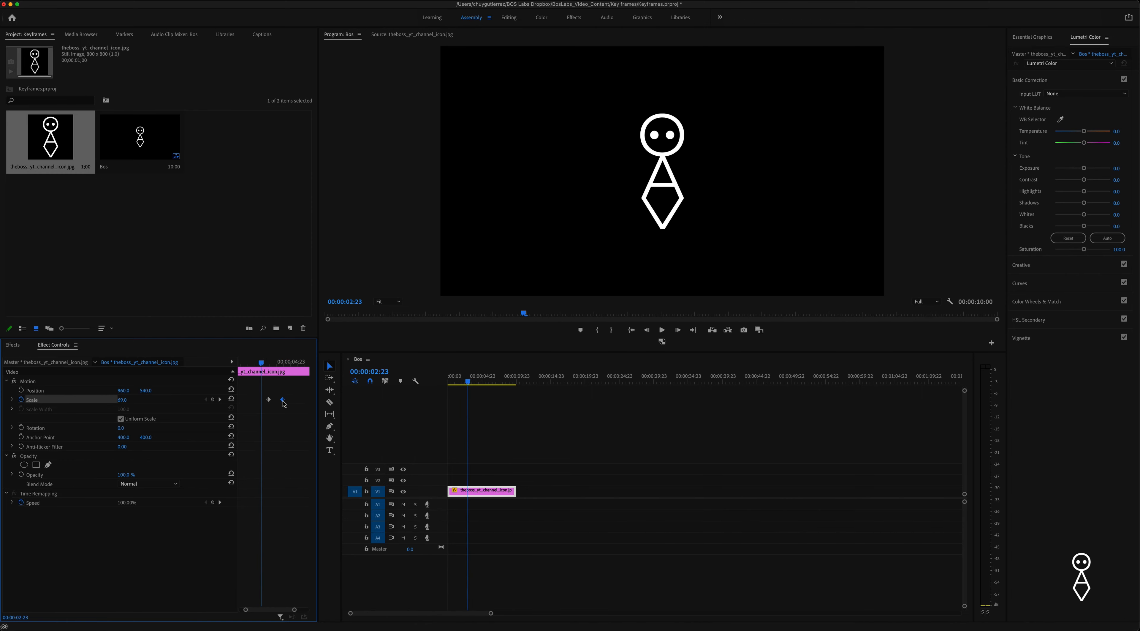
- Bring the second Scale keyframe even closer to the first and preview the very quick zoom
{"action": "key", "text": "space"}
{"action": "key", "text": "space"}
{"action": "left_click", "coordinate": [264, 363]}
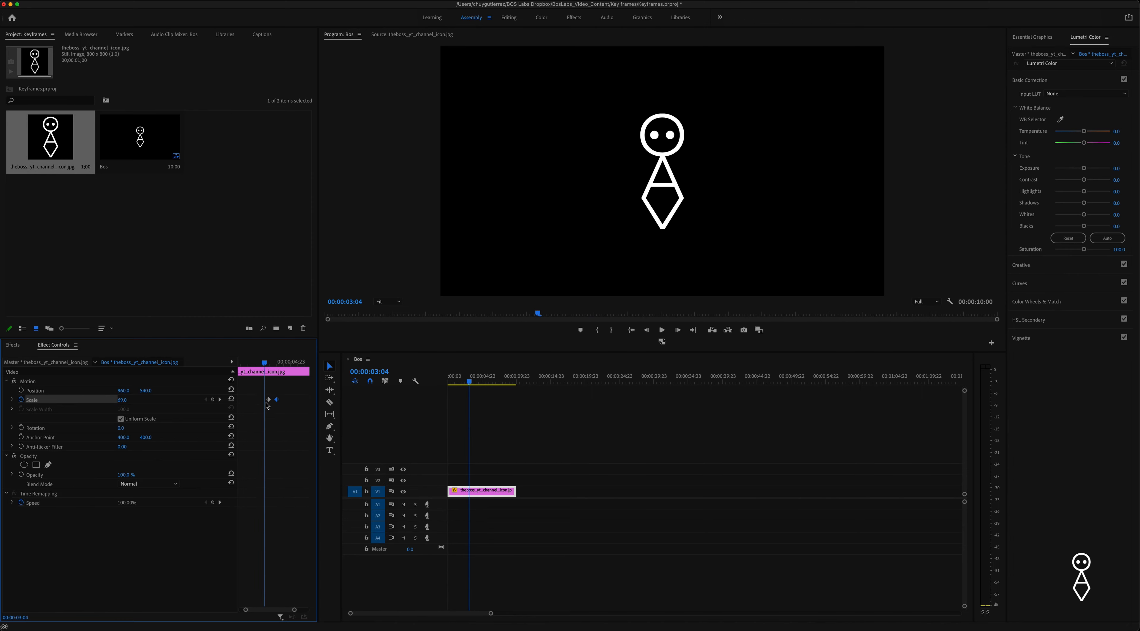
- Spread the Scale keyframes to the clip's start and about six seconds, and play the slowed-down zoom
{"action": "mouse_move", "coordinate": [269, 400]}
{"action": "left_mouse_down"}
{"action": "mouse_move", "coordinate": [253, 400]}
{"action": "mouse_move", "coordinate": [288, 400]}
{"action": "left_mouse_up"}
{"action": "key", "text": "minus"}
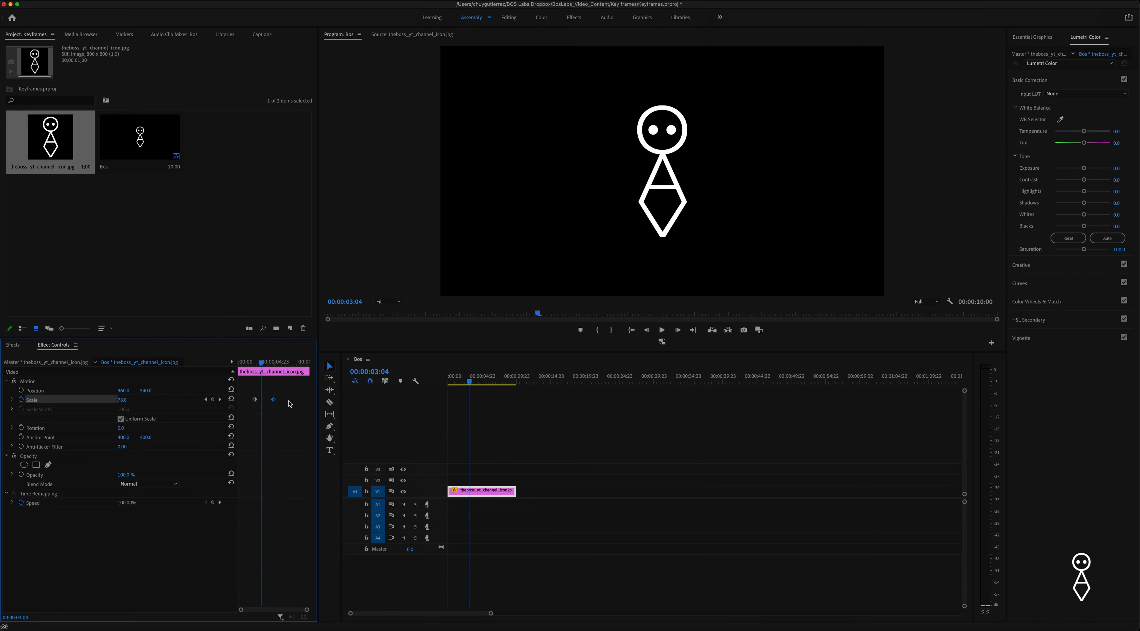
{"action": "left_click_drag", "start_coordinate": [256, 401], "coordinate": [286, 403]}
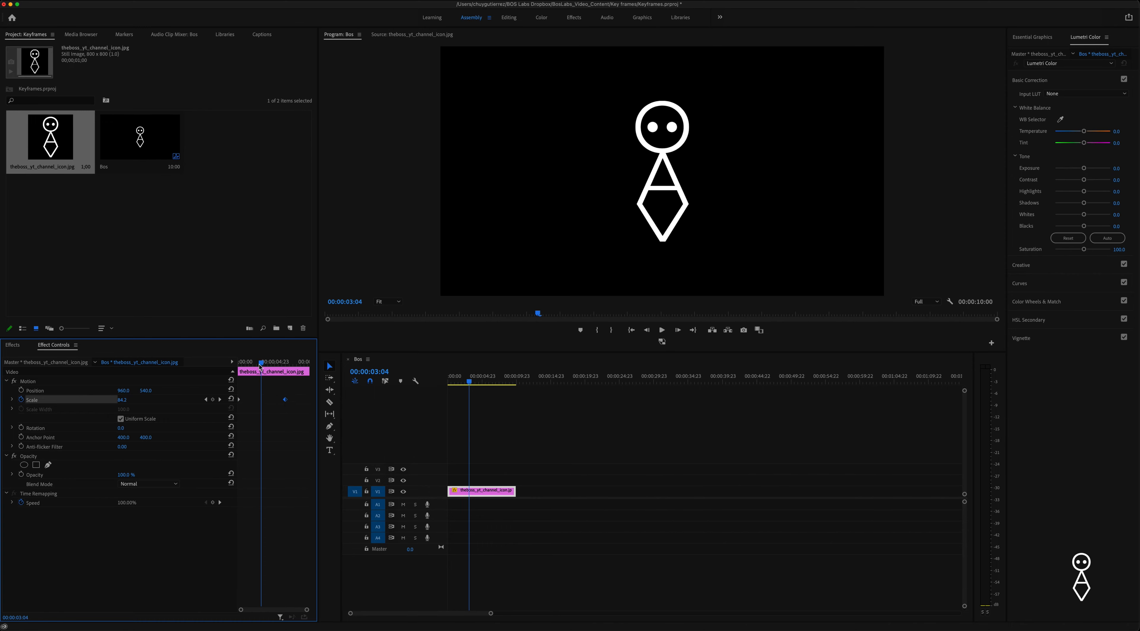
{"action": "left_click_drag", "start_coordinate": [261, 367], "coordinate": [229, 366]}
{"action": "key", "text": "space"}
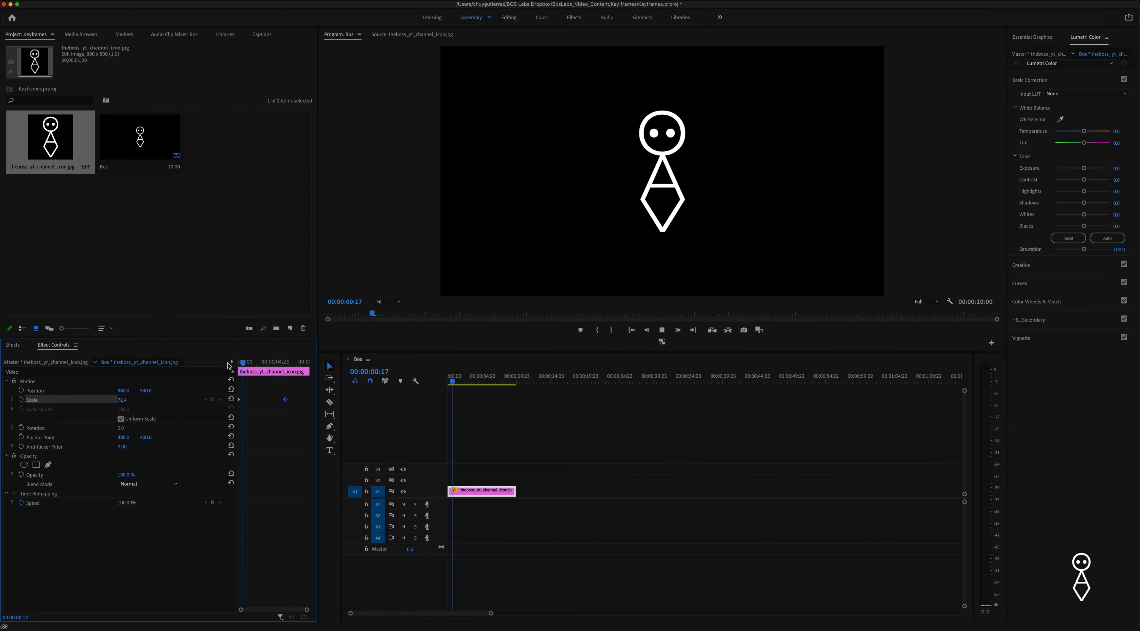
{"action": "left_click", "coordinate": [285, 362]}
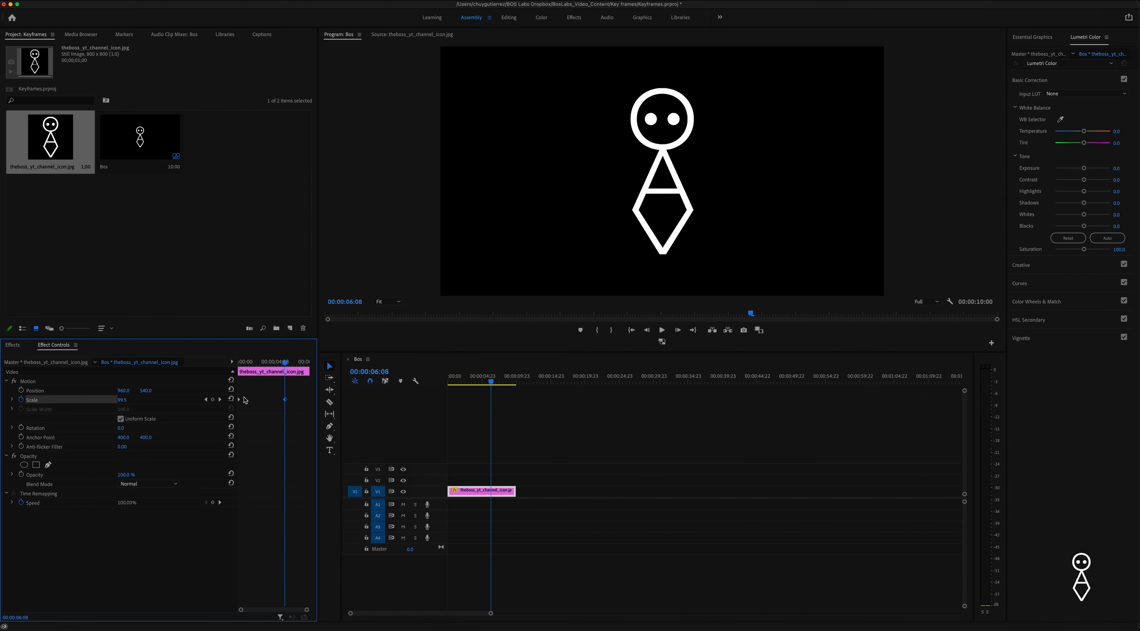
- Set the second Scale keyframe's value to 120 and play the larger zoom from the clip's start
{"action": "left_click", "coordinate": [285, 400]}
{"action": "left_click", "coordinate": [130, 398]}
{"action": "type", "text": "120"}
{"action": "key", "text": "Return"}
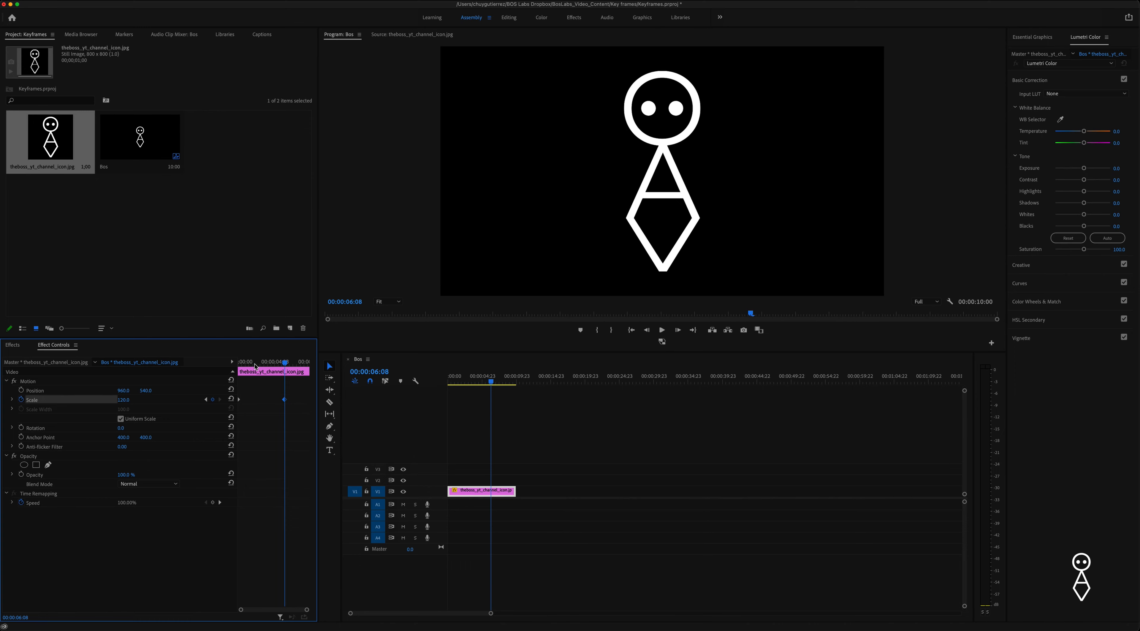
{"action": "left_click_drag", "start_coordinate": [256, 366], "coordinate": [209, 367]}
{"action": "key", "text": "space"}
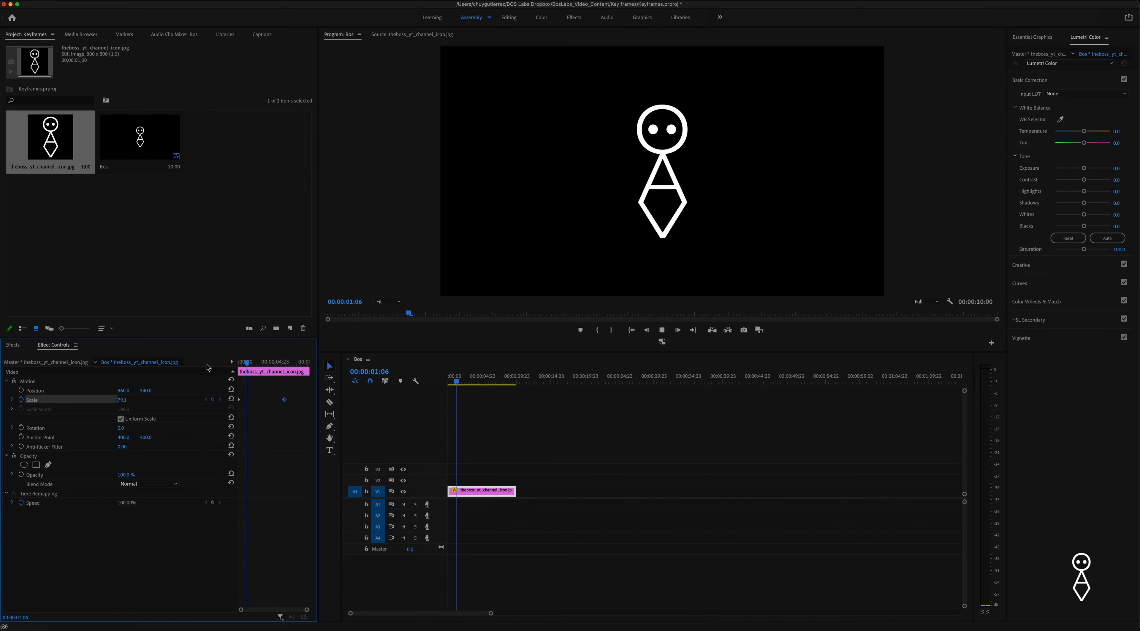
{"action": "key", "text": "space"}
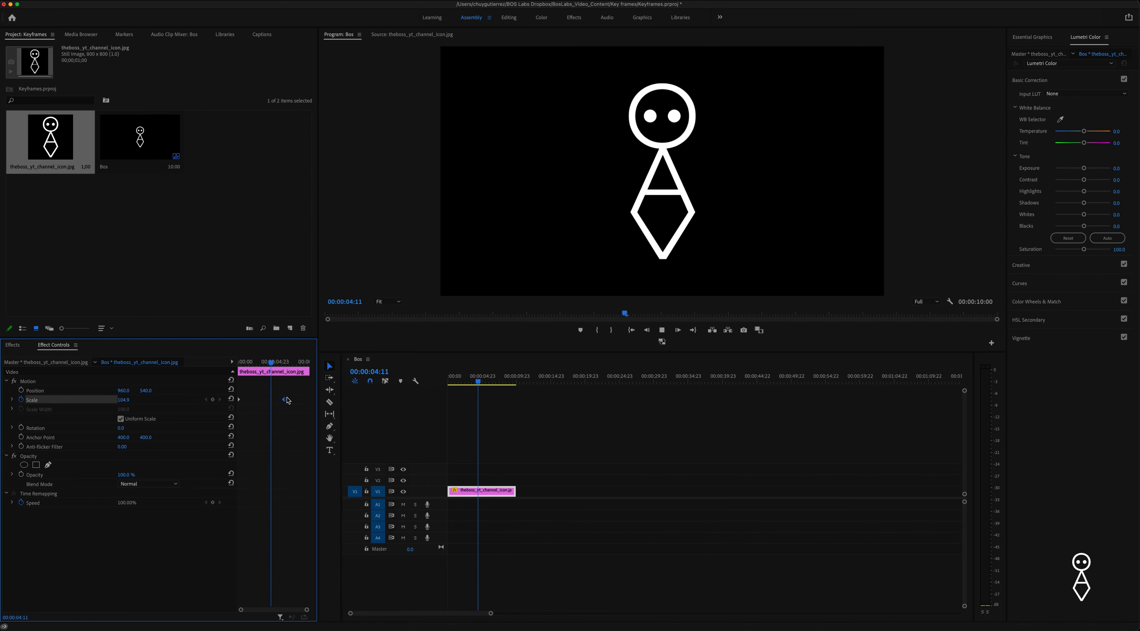
- Move the second Scale keyframe to 00:00:05:00 and play the zoom from the clip's start
{"action": "key", "text": "space"}
{"action": "key", "text": "Left"}
{"action": "key", "text": "Left"}
{"action": "key", "text": "Left"}
{"action": "key", "text": "Left"}
{"action": "key", "text": "Left"}
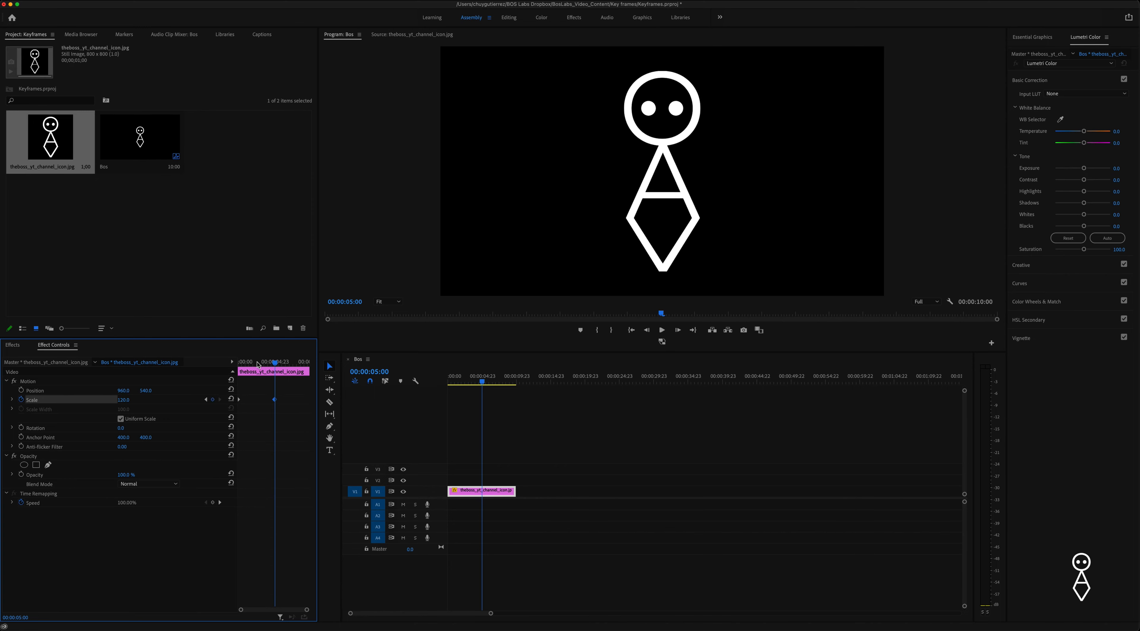
{"action": "left_click_drag", "start_coordinate": [259, 364], "coordinate": [211, 366]}
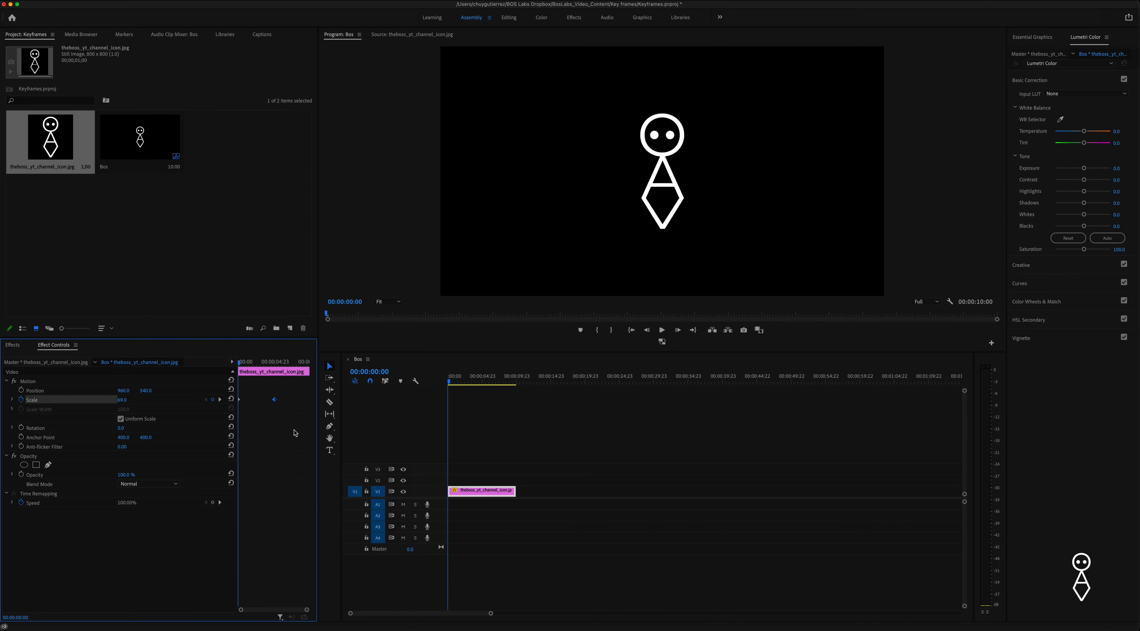
{"action": "key", "text": "space"}
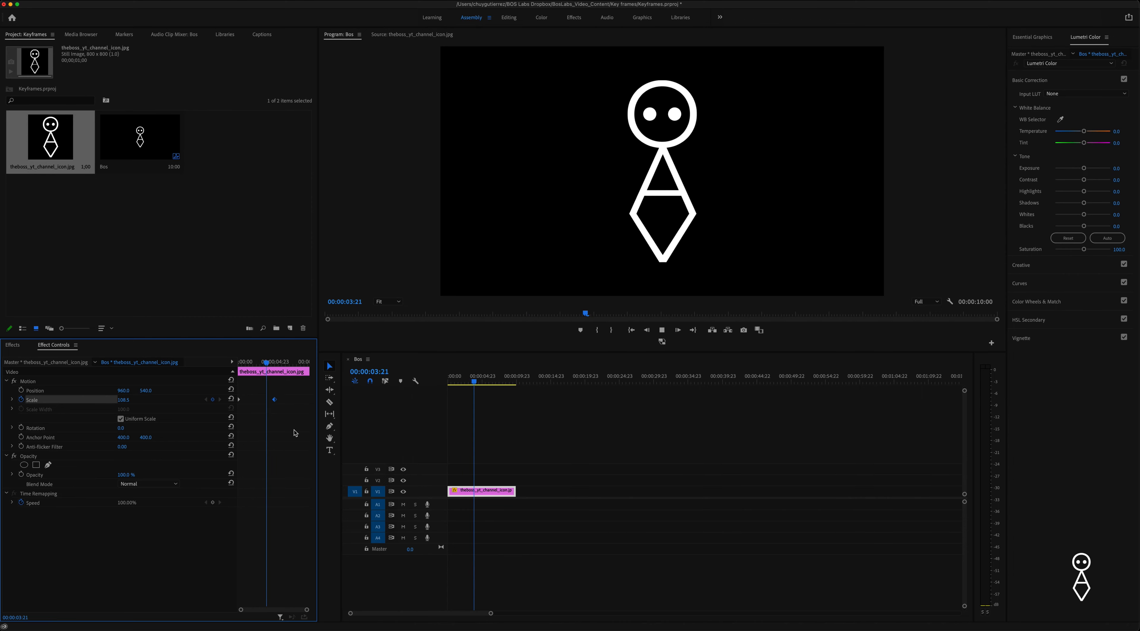
{"action": "key", "text": "space"}
- Keyframe Rotation from 0° at the clip's start to 3x0.0° at 00:00:05:00 and play the spin with the zoom
{"action": "left_click_drag", "start_coordinate": [254, 362], "coordinate": [227, 365]}
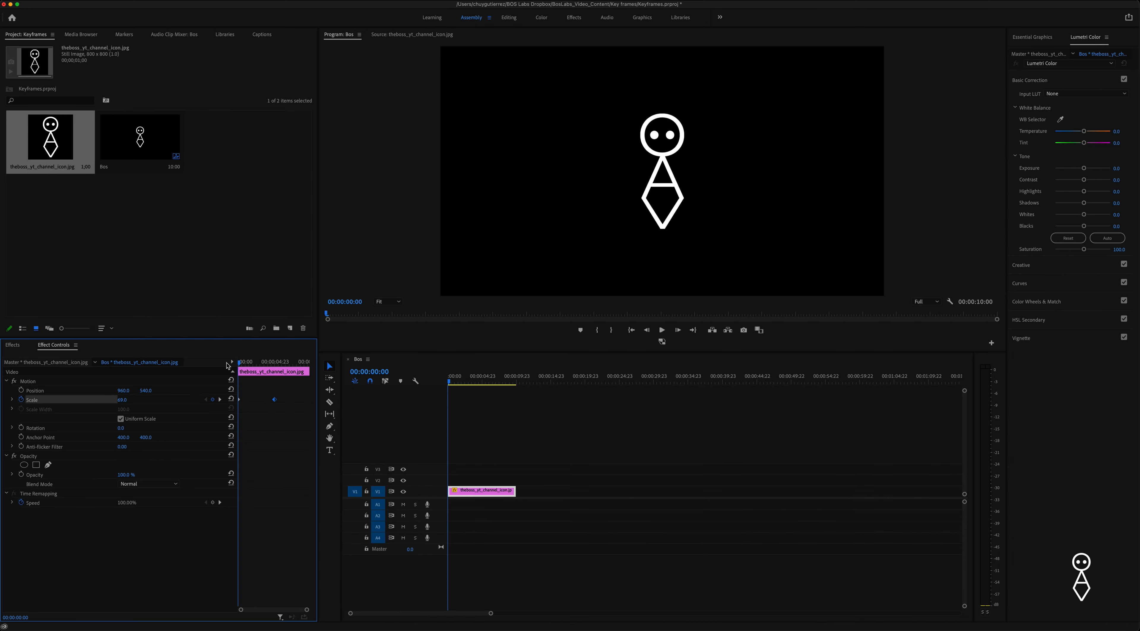
{"action": "left_click", "coordinate": [20, 428]}
{"action": "left_click_drag", "start_coordinate": [265, 367], "coordinate": [277, 368]}
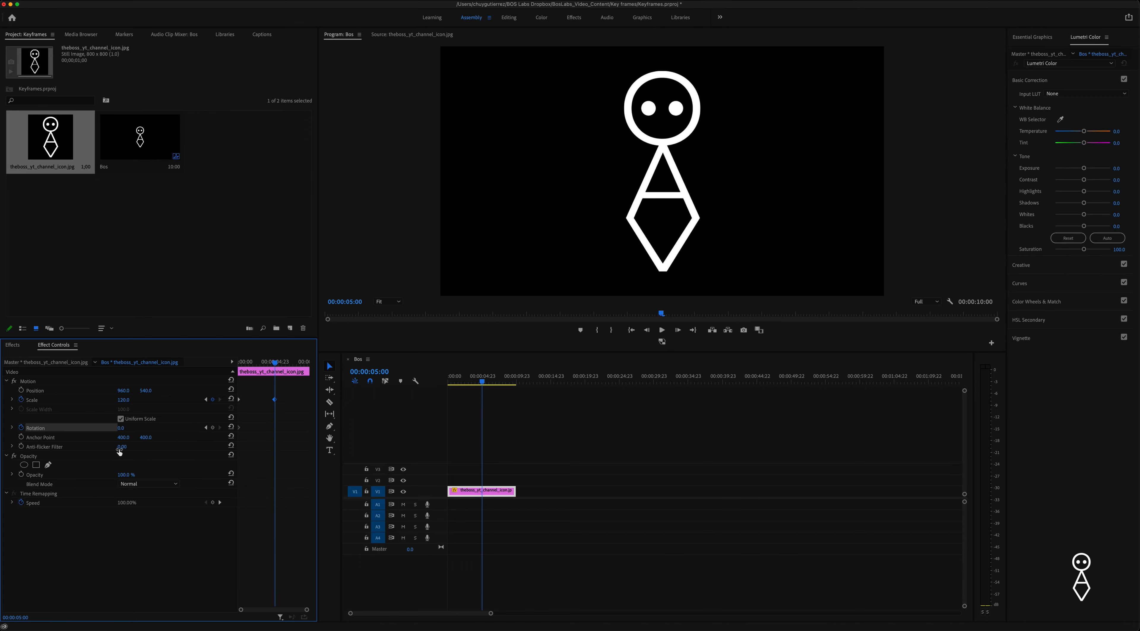
{"action": "left_click_drag", "start_coordinate": [120, 428], "coordinate": [322, 428]}
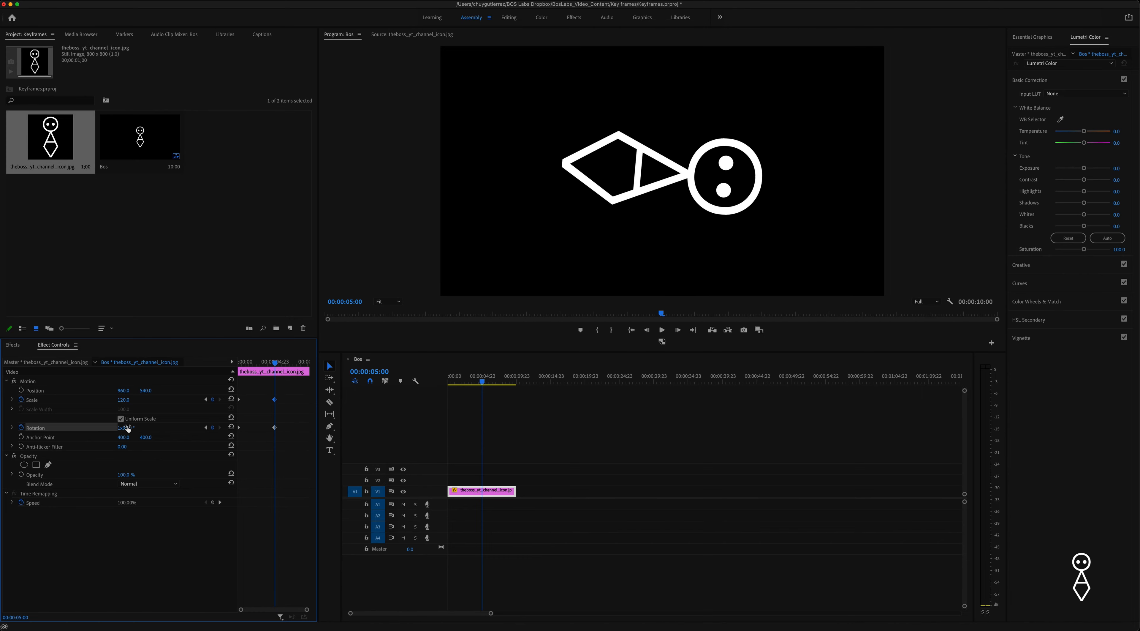
{"action": "left_click_drag", "start_coordinate": [124, 429], "coordinate": [289, 429]}
{"action": "left_click_drag", "start_coordinate": [128, 428], "coordinate": [234, 428]}
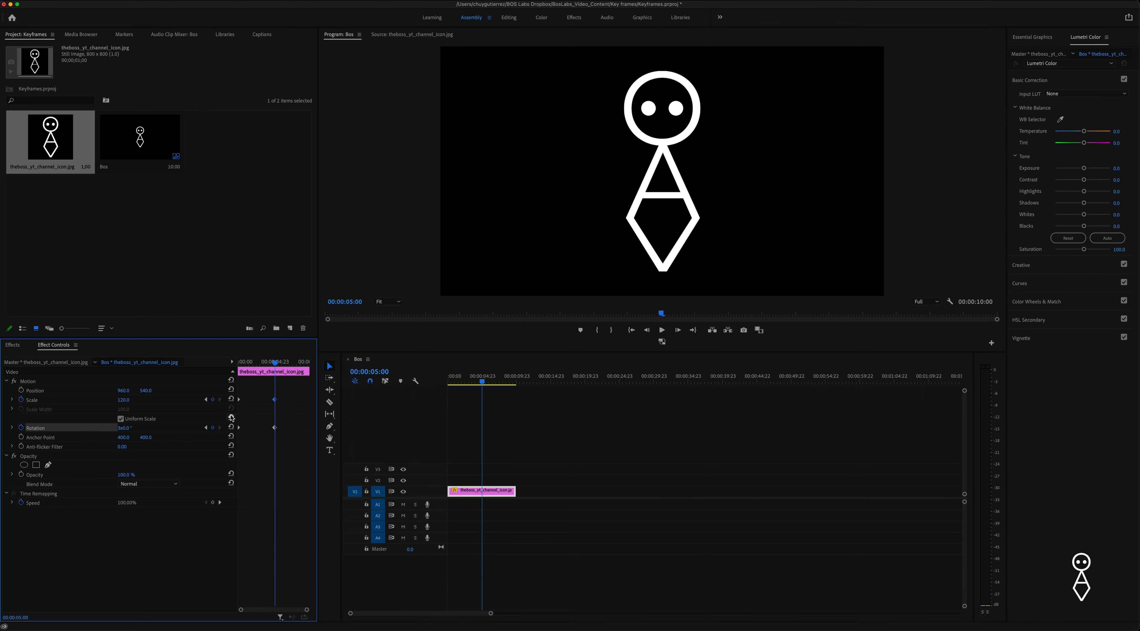
{"action": "left_click_drag", "start_coordinate": [244, 363], "coordinate": [227, 365]}
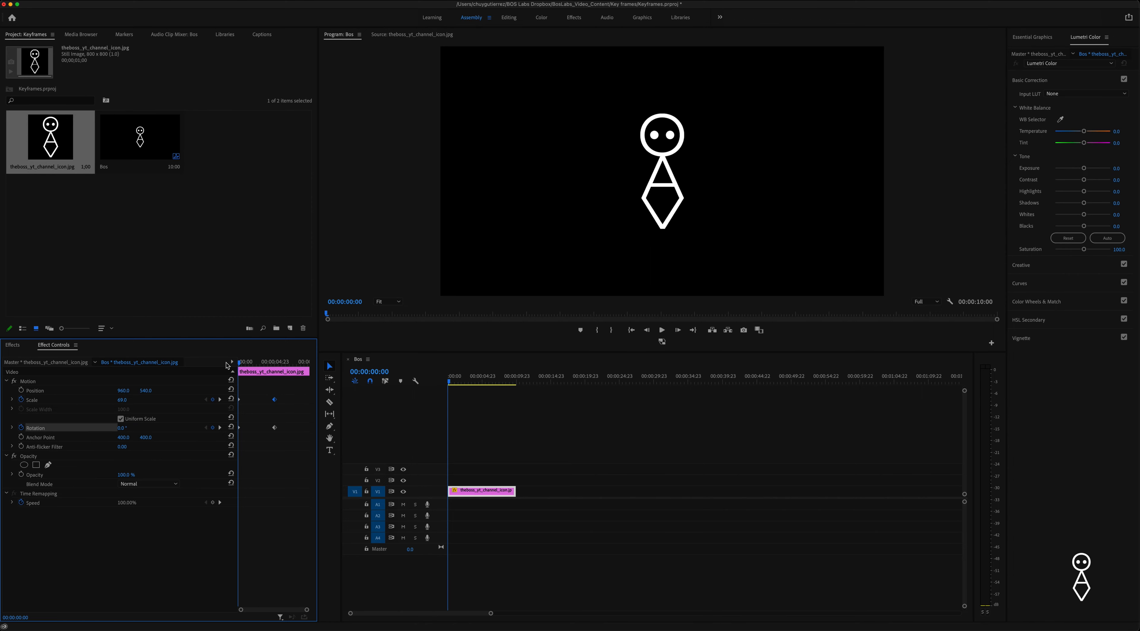
{"action": "key", "text": "space"}
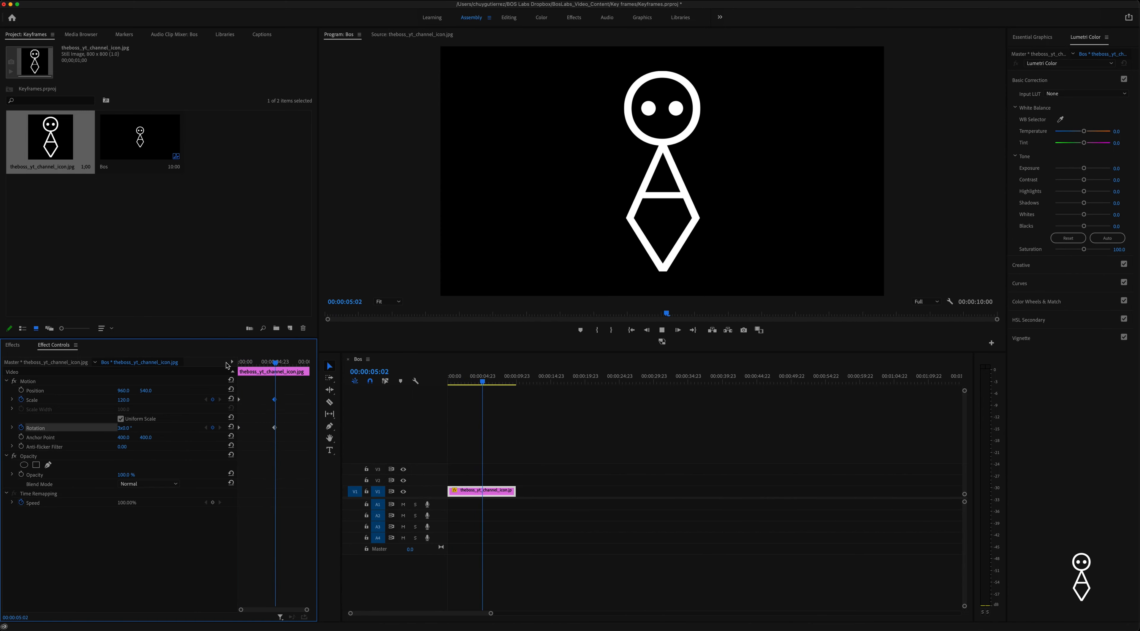
{"action": "key", "text": "space"}
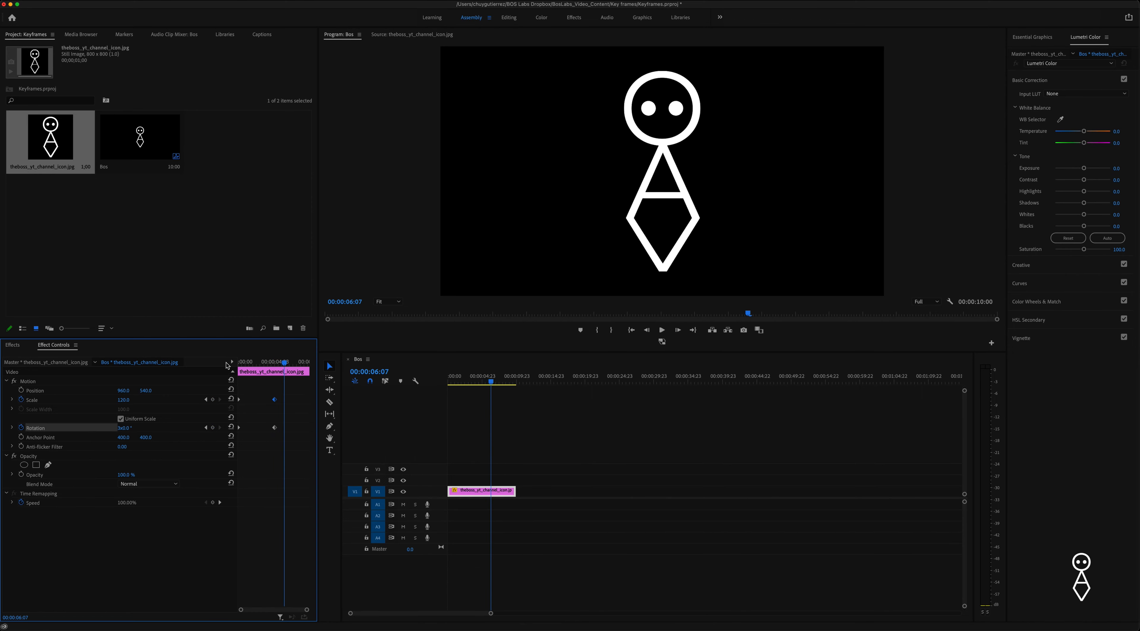
- Search the effects for "blur", apply Gaussian Blur to the icon clip, and show the clip's effect settings
{"action": "left_click", "coordinate": [13, 345]}
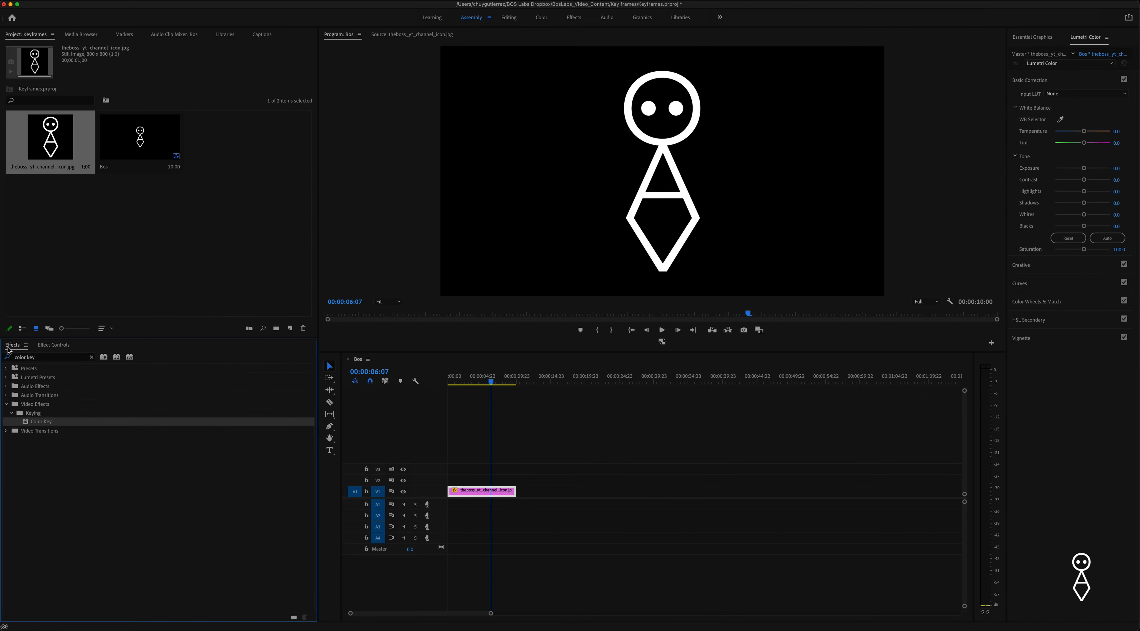
{"action": "left_click", "coordinate": [50, 359]}
{"action": "type", "text": "blur"}
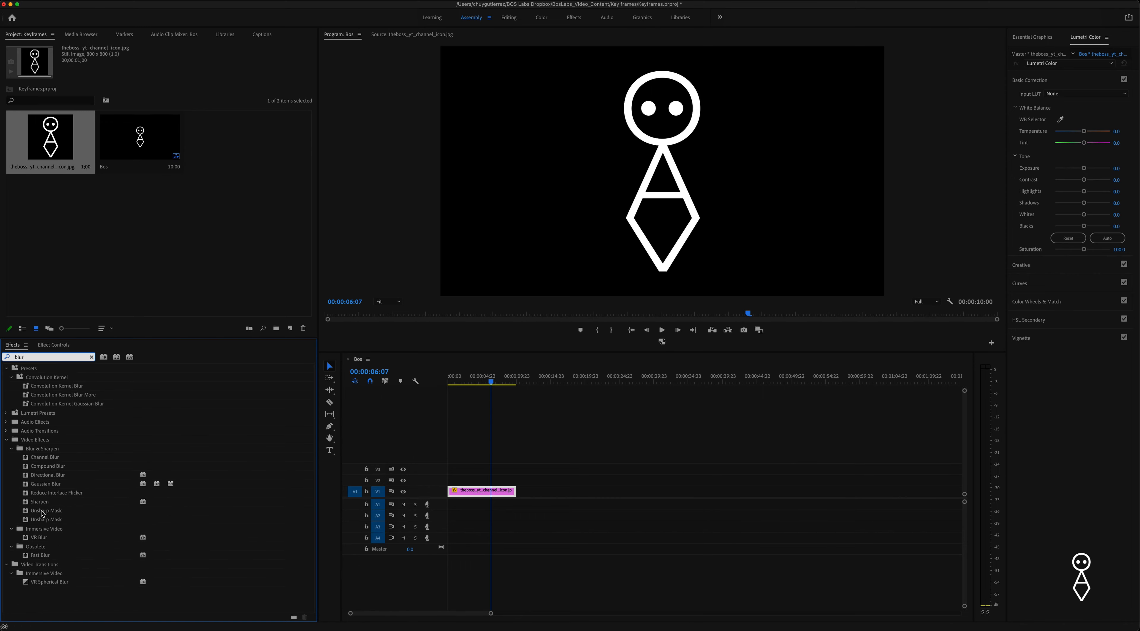
{"action": "left_click_drag", "start_coordinate": [33, 483], "coordinate": [470, 496]}
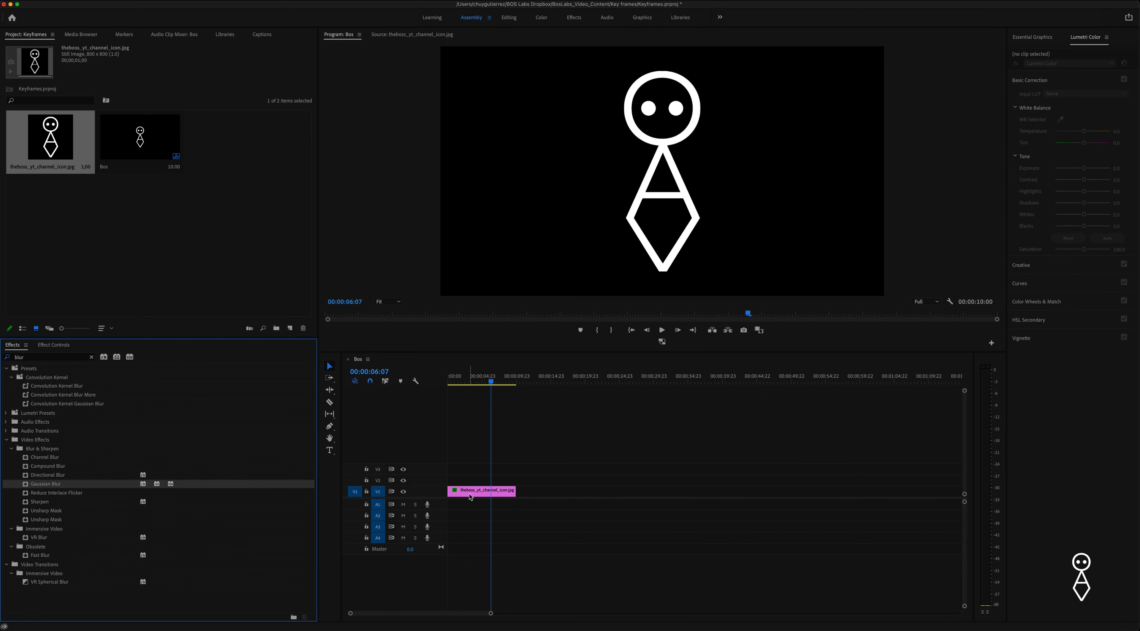
{"action": "left_click", "coordinate": [53, 345]}
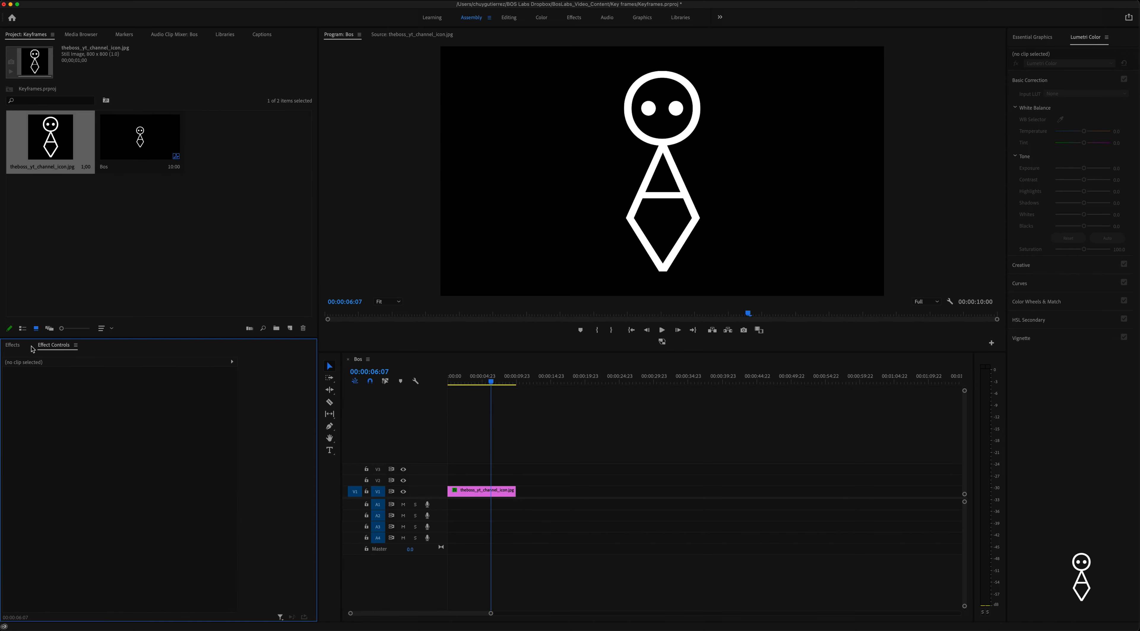
{"action": "left_click", "coordinate": [465, 491]}
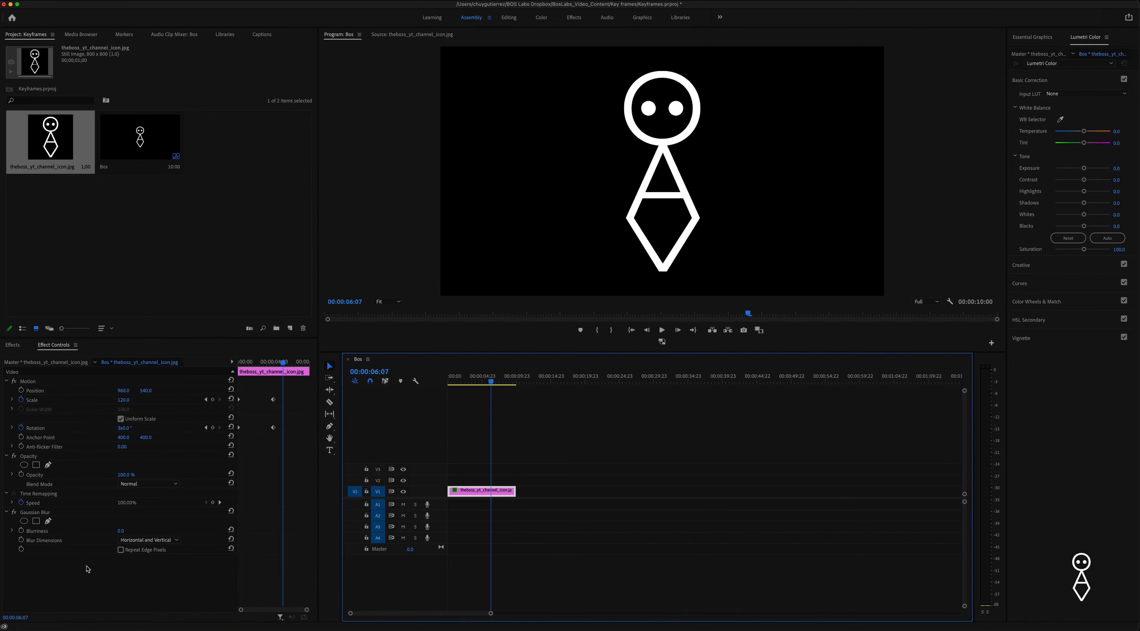
- Return to the clip's start and turn off Rotation animation, deleting its existing keyframes
{"action": "left_click_drag", "start_coordinate": [491, 381], "coordinate": [415, 384]}
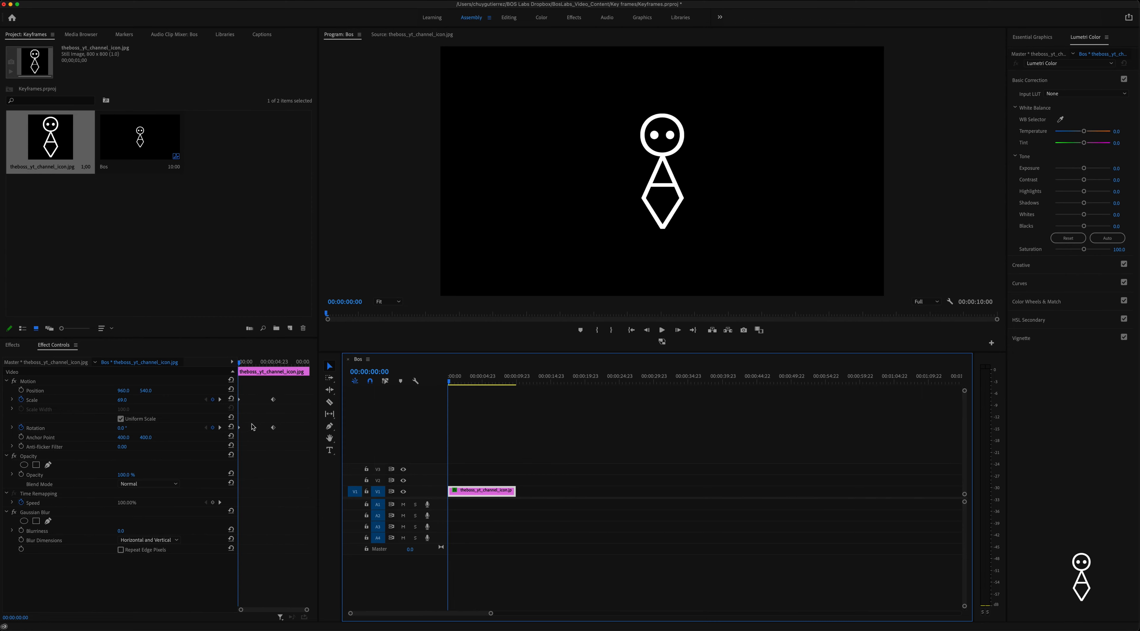
{"action": "left_click", "coordinate": [21, 427]}
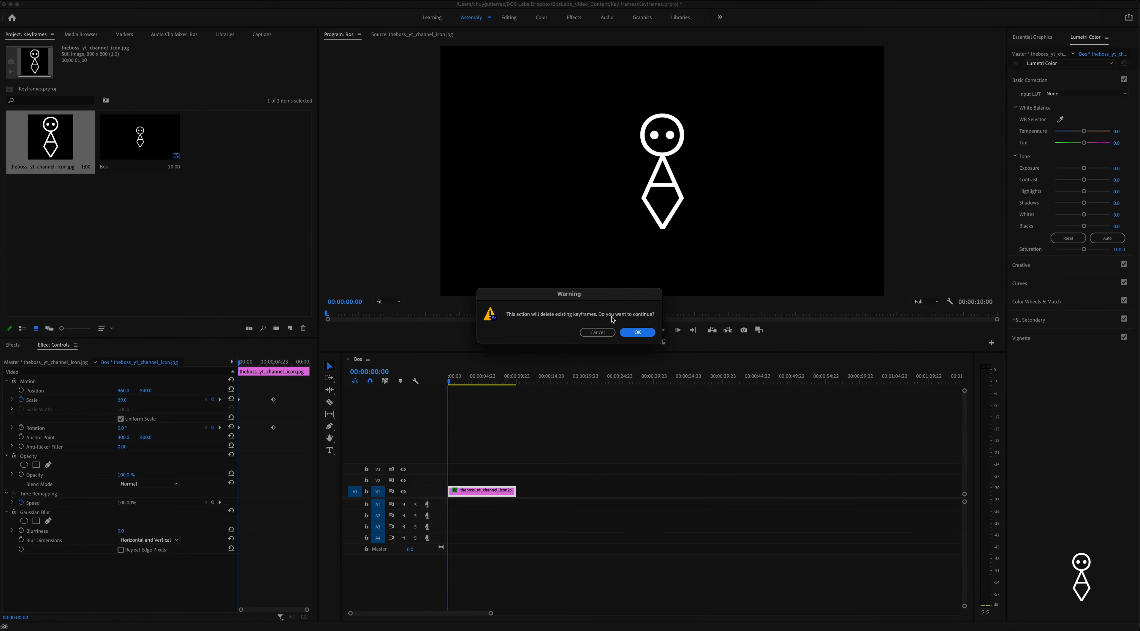
{"action": "left_click", "coordinate": [636, 331]}
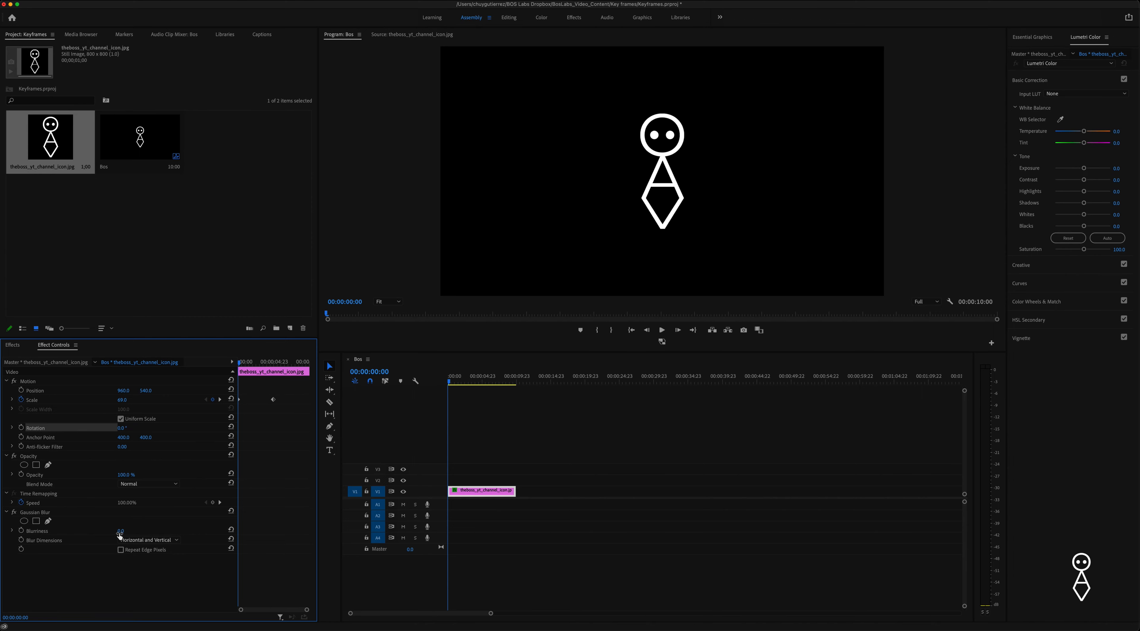
- Add Gaussian Blur Blurriness keyframes of 0 at the clip's start and at about three and a half seconds
{"action": "left_click", "coordinate": [20, 530]}
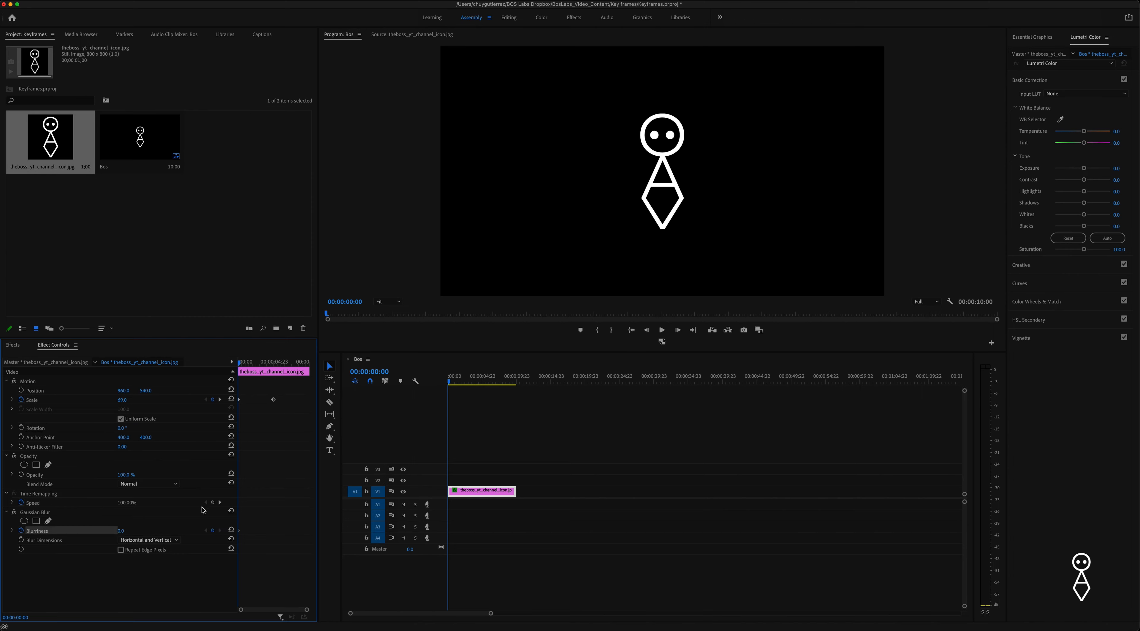
{"action": "left_click", "coordinate": [274, 362]}
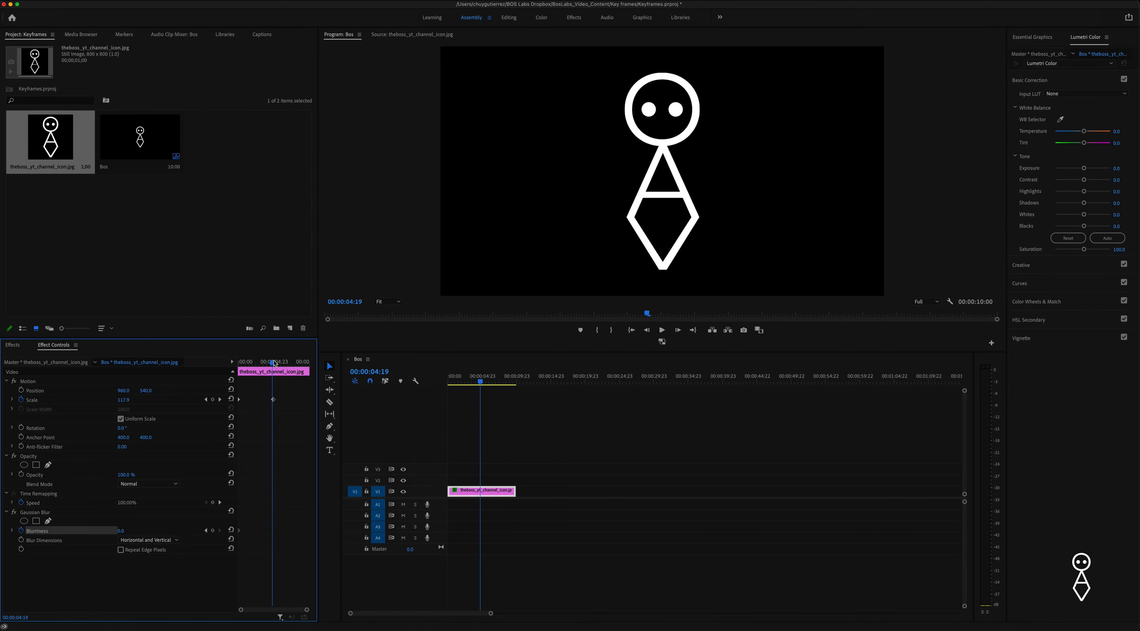
{"action": "left_click", "coordinate": [275, 362]}
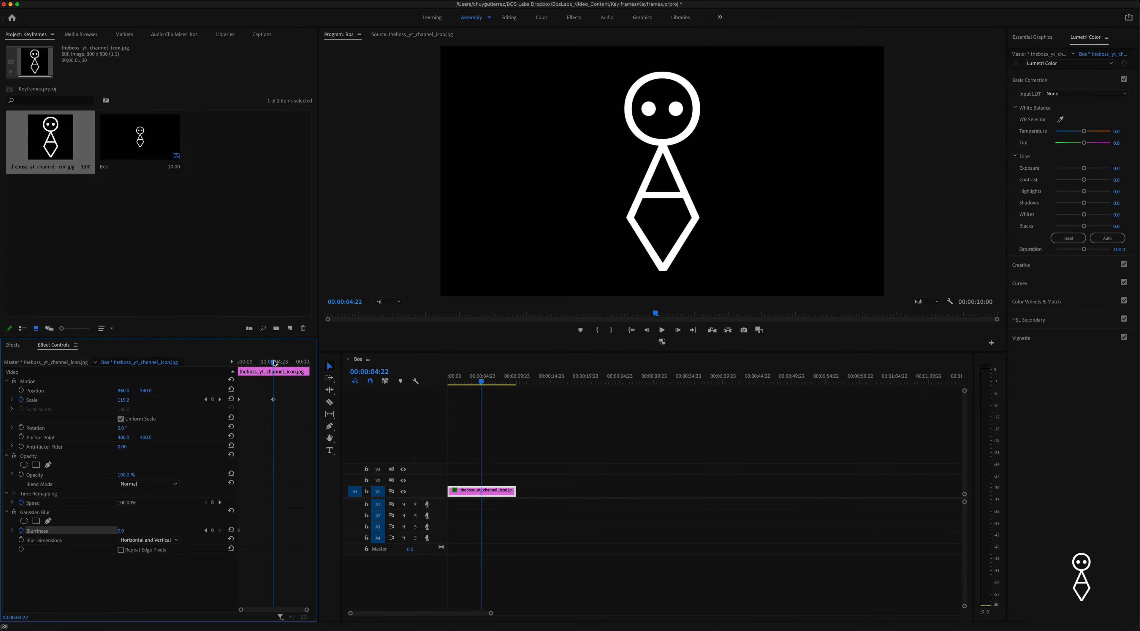
{"action": "left_click", "coordinate": [258, 363]}
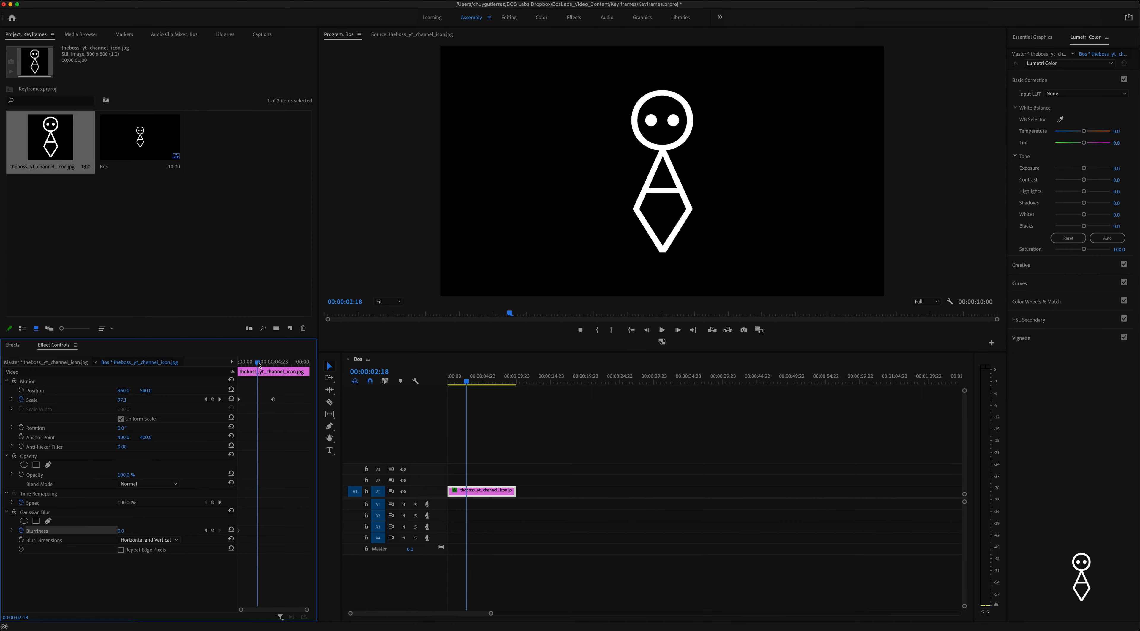
{"action": "left_click", "coordinate": [257, 362]}
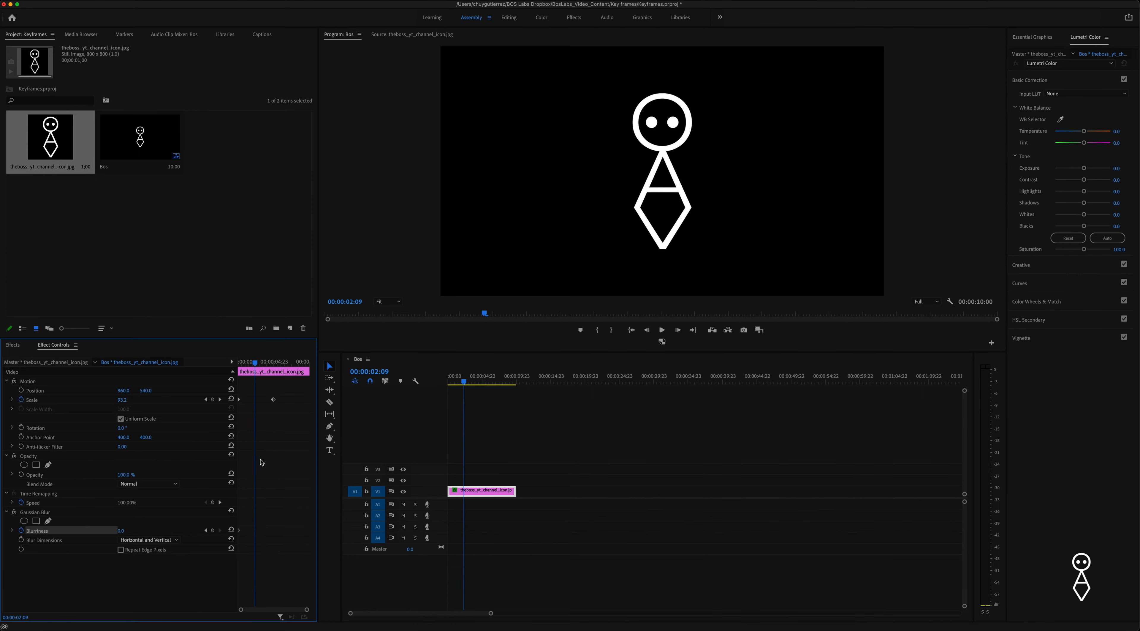
{"action": "left_click", "coordinate": [265, 362]}
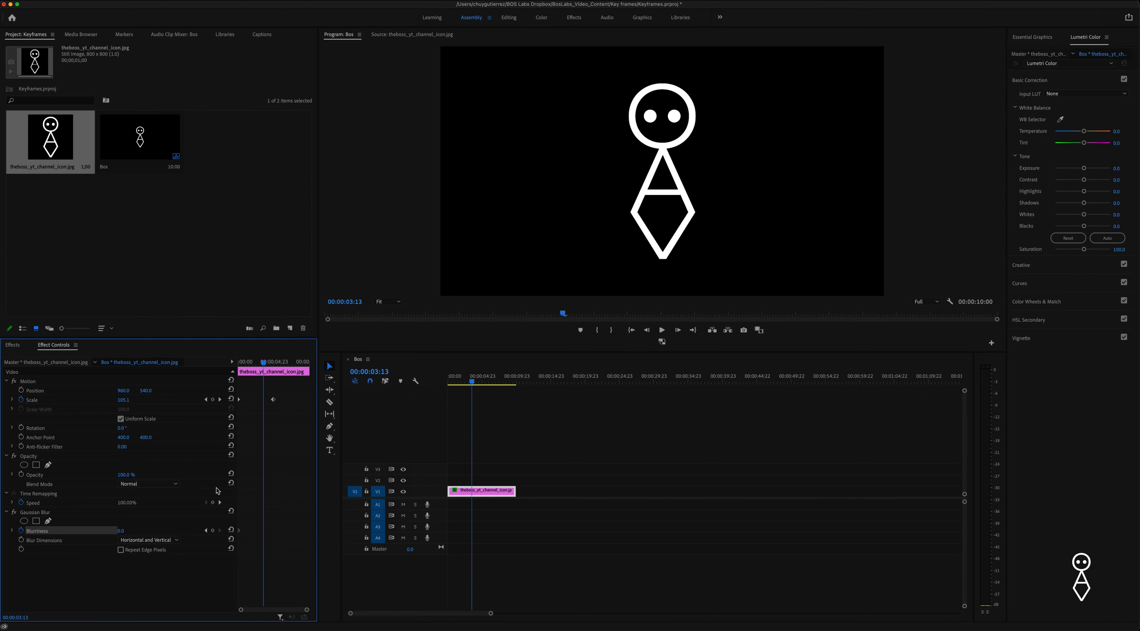
{"action": "key", "text": "Left"}
{"action": "left_click", "coordinate": [214, 530]}
- Set the first Blurriness keyframe to 135 and play the blur clearing as the icon zooms in
{"action": "left_click_drag", "start_coordinate": [257, 367], "coordinate": [239, 367]}
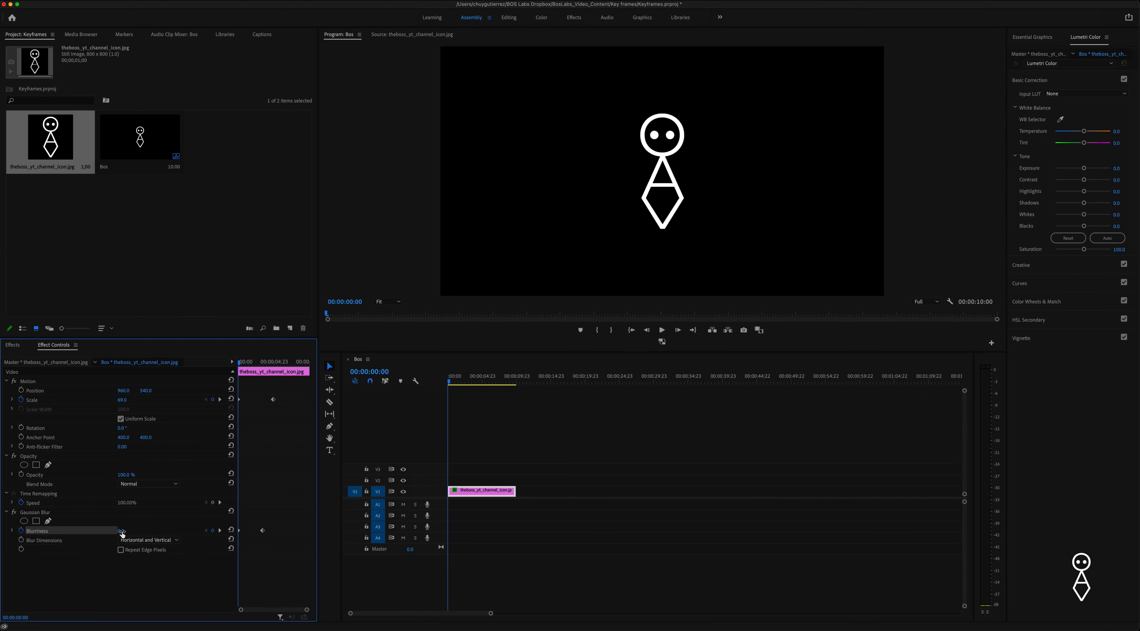
{"action": "left_click_drag", "start_coordinate": [121, 530], "coordinate": [181, 531]}
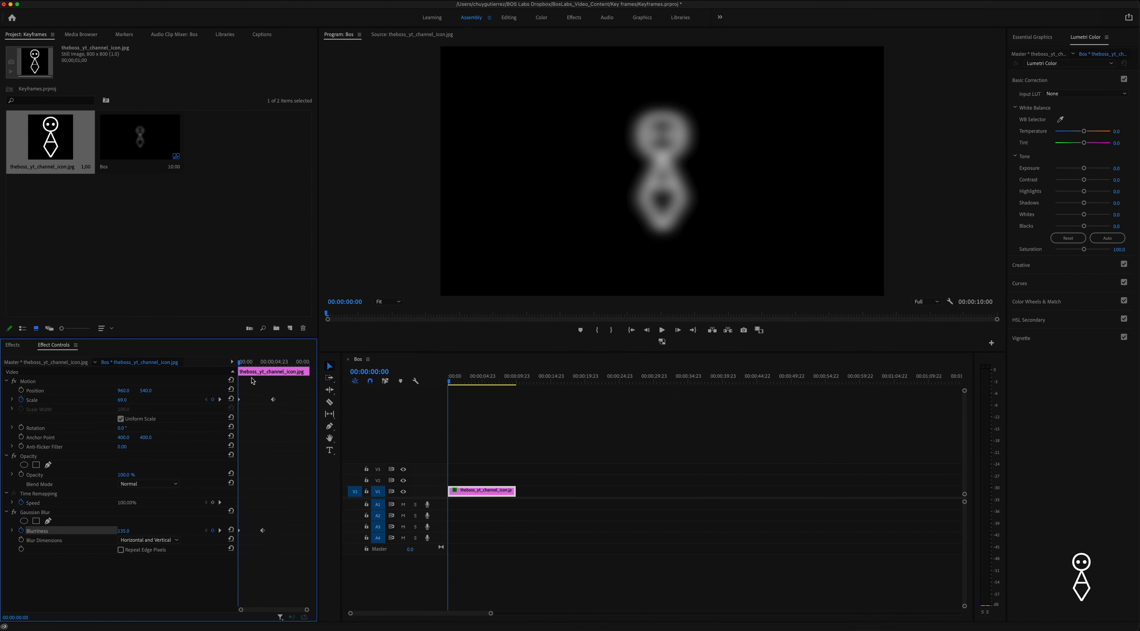
{"action": "left_click_drag", "start_coordinate": [248, 365], "coordinate": [206, 367]}
{"action": "key", "text": "space"}
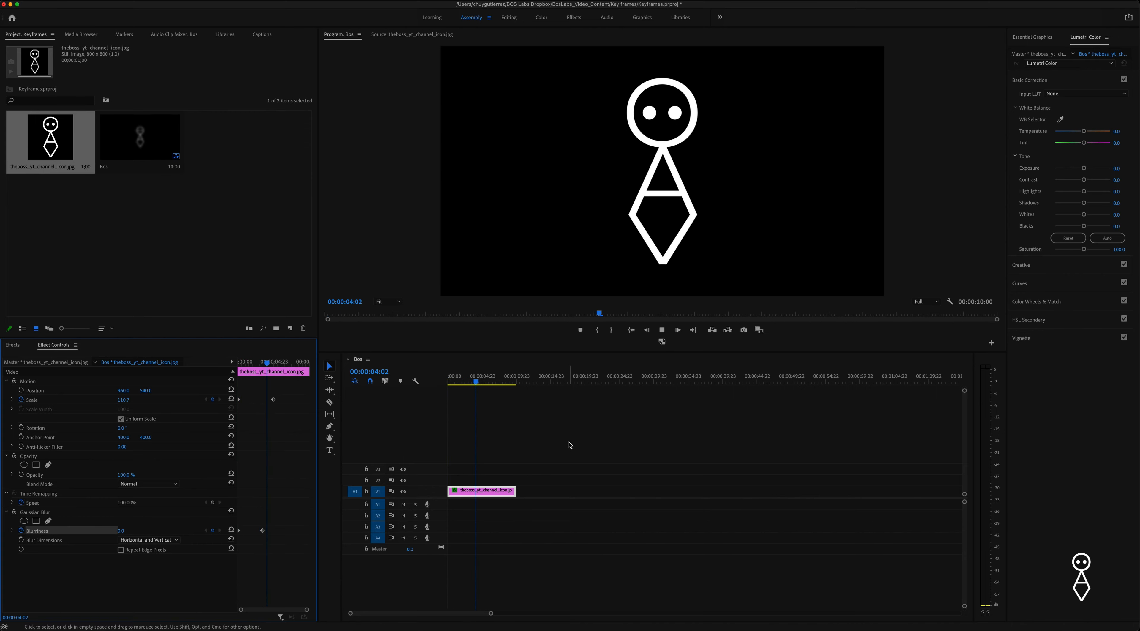
{"action": "left_click_drag", "start_coordinate": [258, 365], "coordinate": [230, 369]}
{"action": "key", "text": "space"}
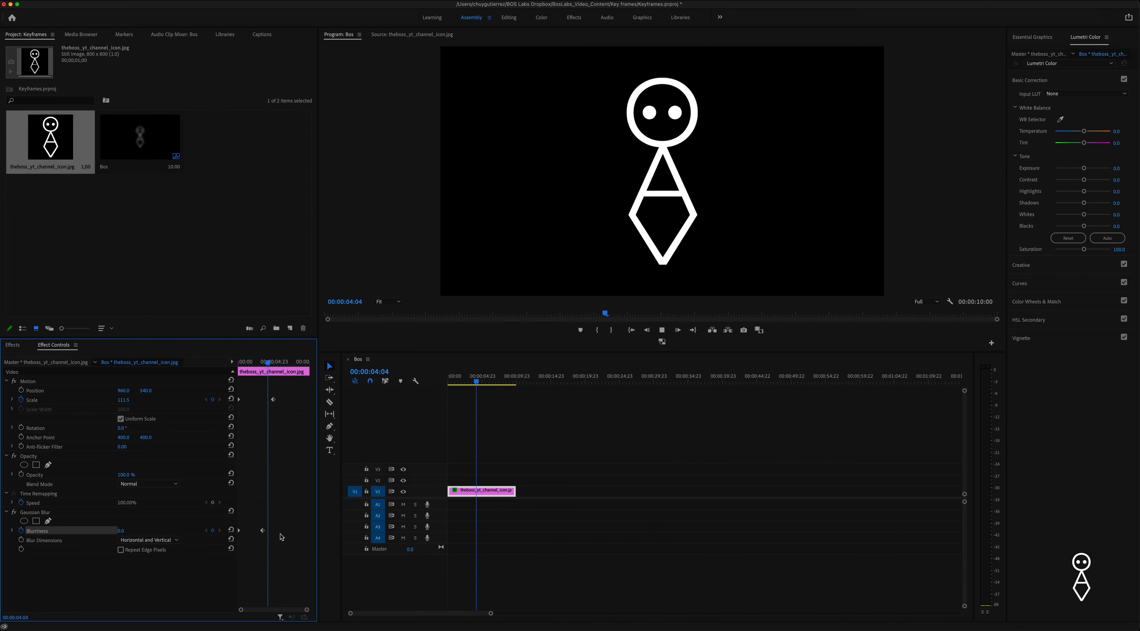
{"action": "key", "text": "space"}
- Move the second Scale keyframe to about 00:00:06:06 and play the start of the blurred zoom
{"action": "left_click_drag", "start_coordinate": [274, 400], "coordinate": [282, 401]}
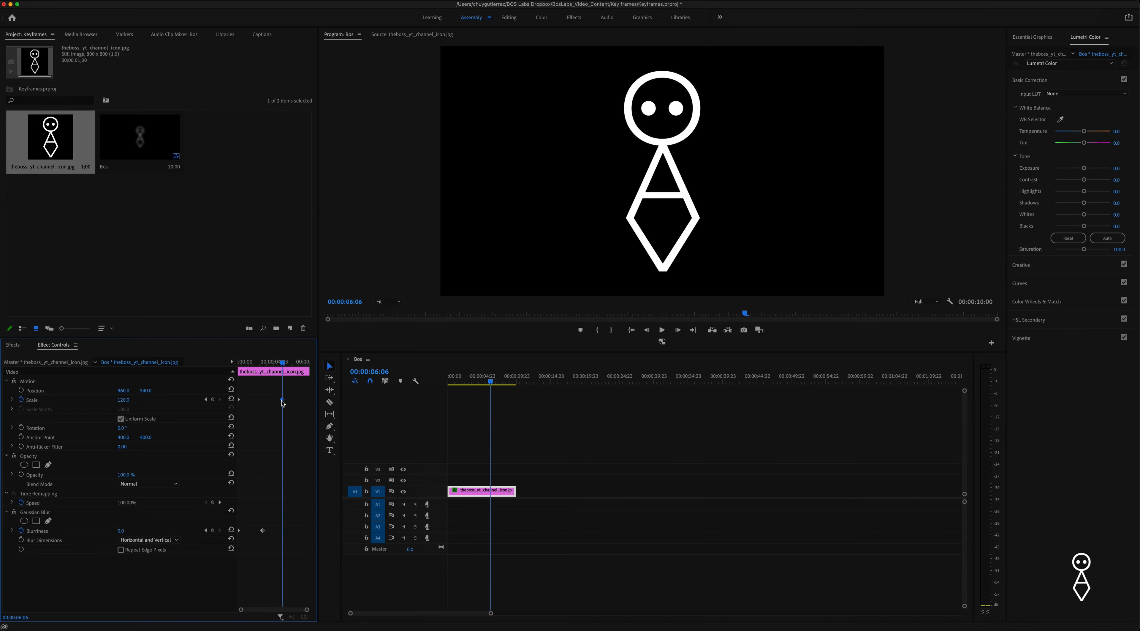
{"action": "key", "text": "Home"}
{"action": "key", "text": "space"}
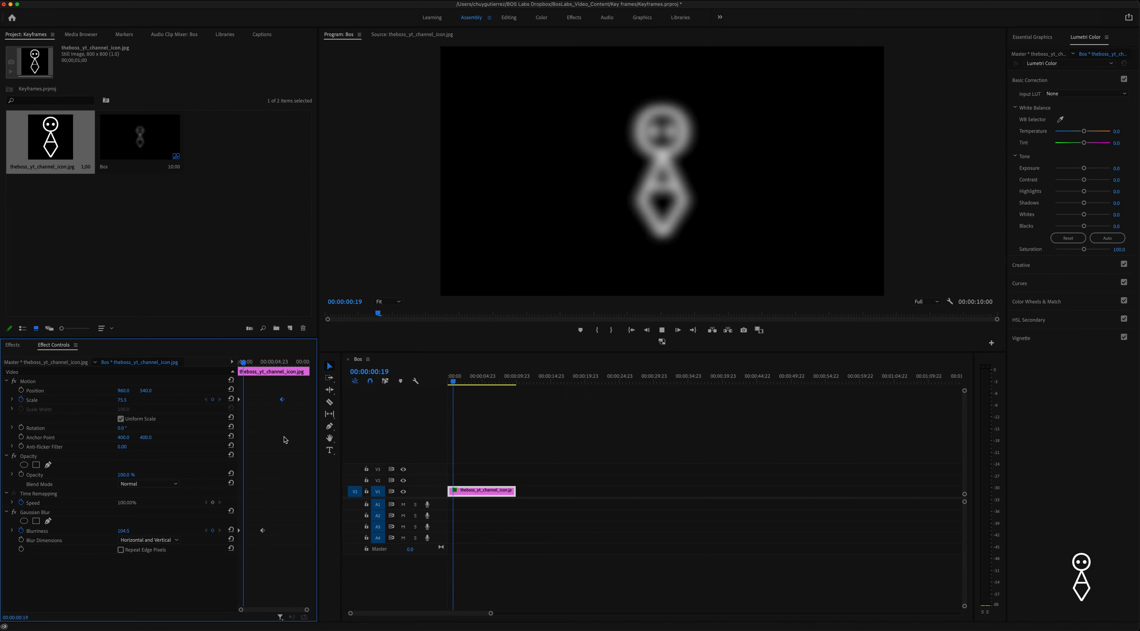
{"action": "key", "text": "space"}
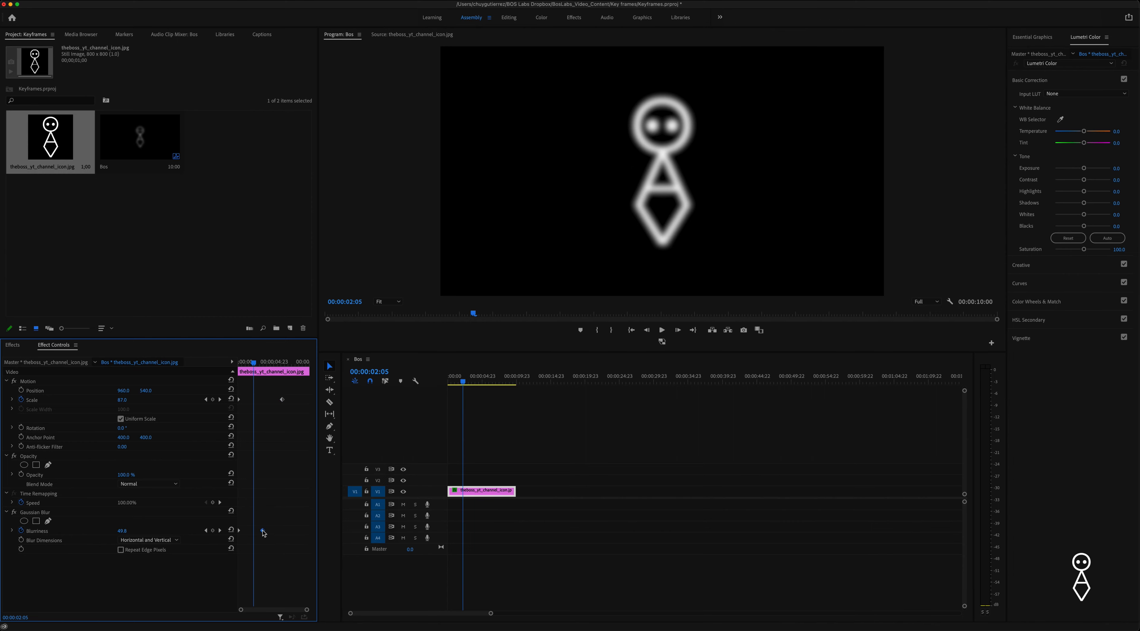
- Move the second Blurriness keyframe to about nine seconds, near the clip's end
{"action": "left_click_drag", "start_coordinate": [263, 532], "coordinate": [300, 532]}
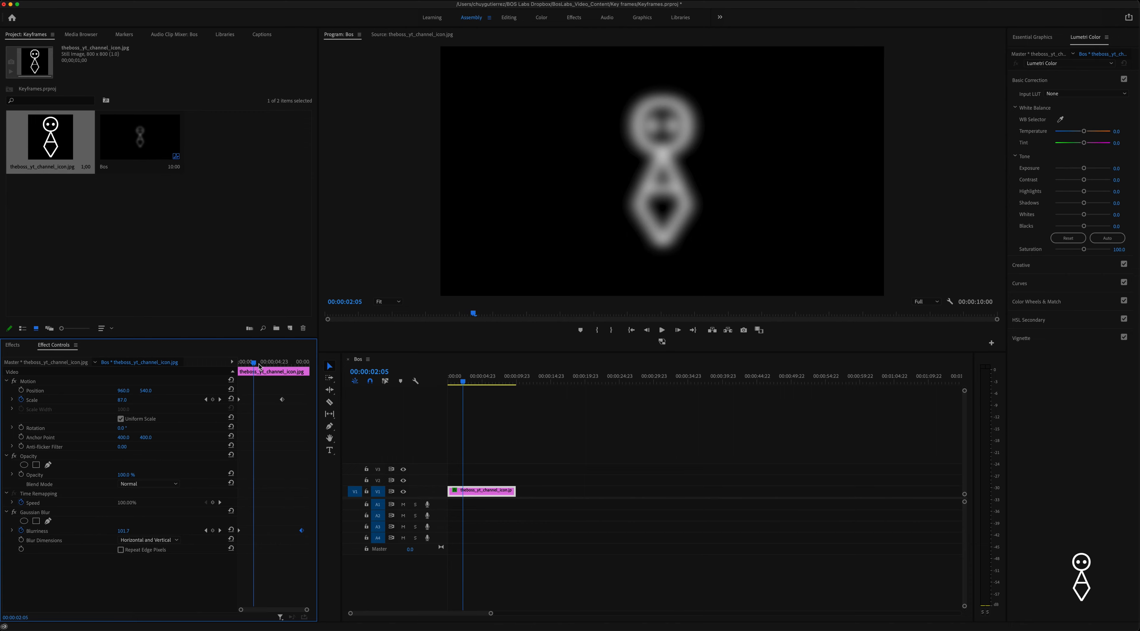
- Play the animation from the clip's start to review the slower blur clearing
{"action": "left_click_drag", "start_coordinate": [260, 367], "coordinate": [238, 367]}
{"action": "key", "text": "space"}
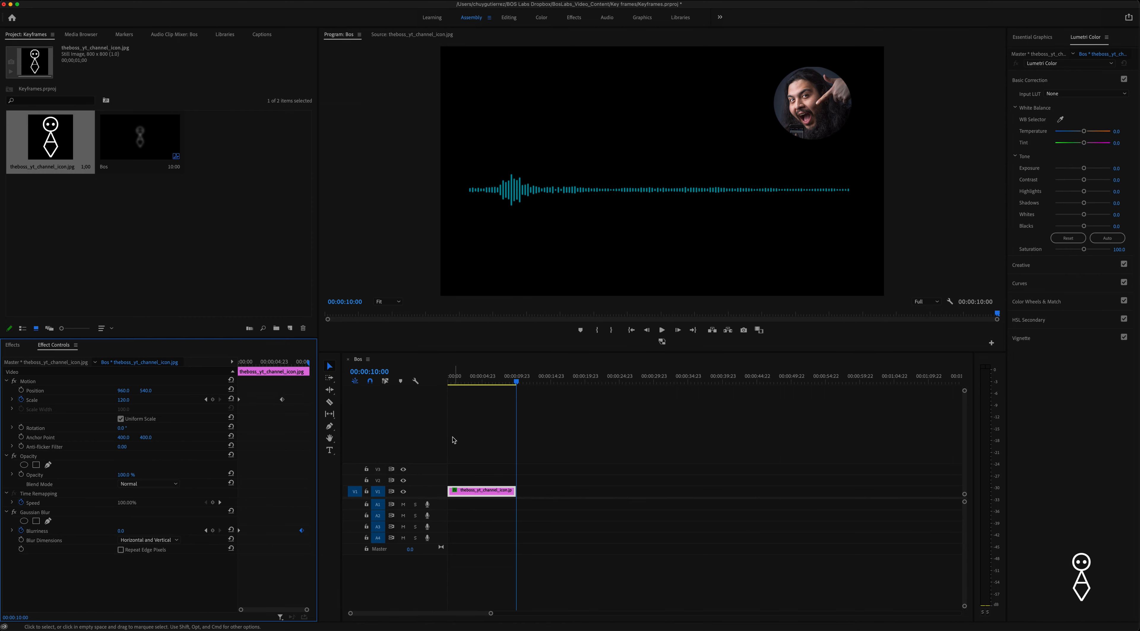
- Add Position keyframes at 00:00:01:23 and 00:00:04:01, the second moving the icon vertically down out of the frame
{"action": "left_click", "coordinate": [461, 380]}
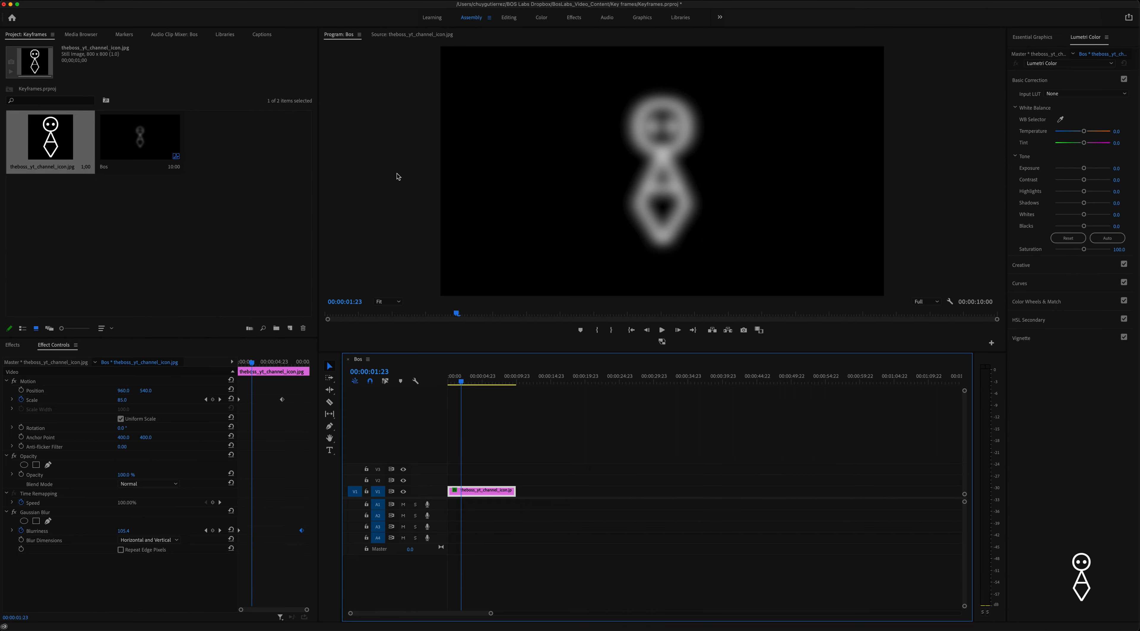
{"action": "left_click", "coordinate": [21, 390]}
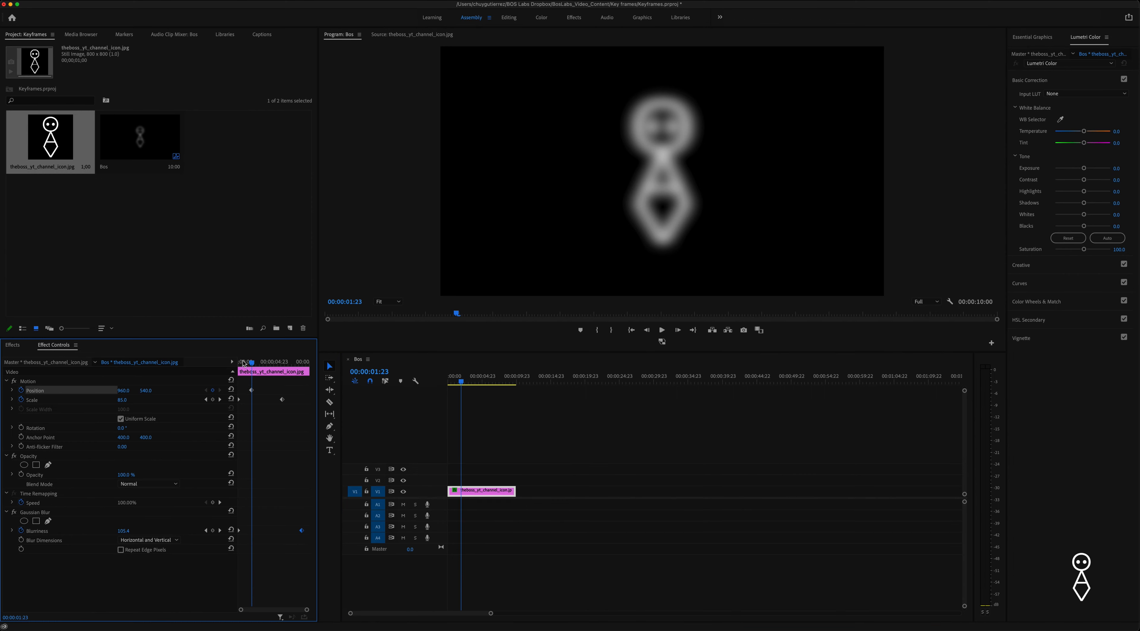
{"action": "left_click", "coordinate": [267, 362]}
{"action": "left_click_drag", "start_coordinate": [145, 390], "coordinate": [150, 391]}
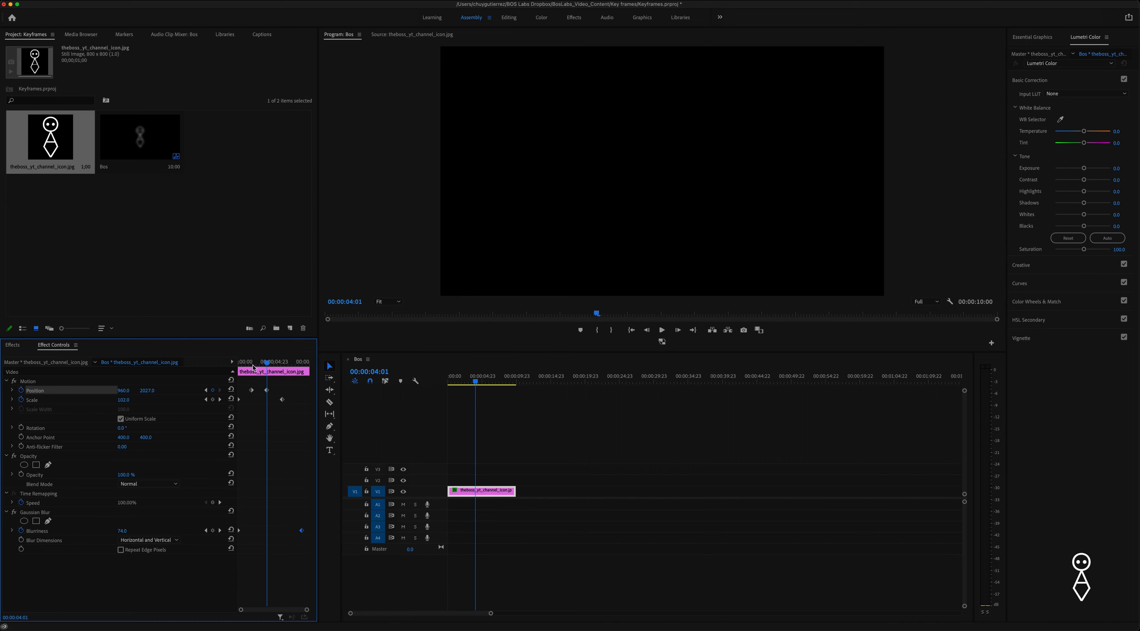
- Play the sequence from the start through about nine seconds to review the Position animation
{"action": "key", "text": "Home"}
{"action": "key", "text": "space"}
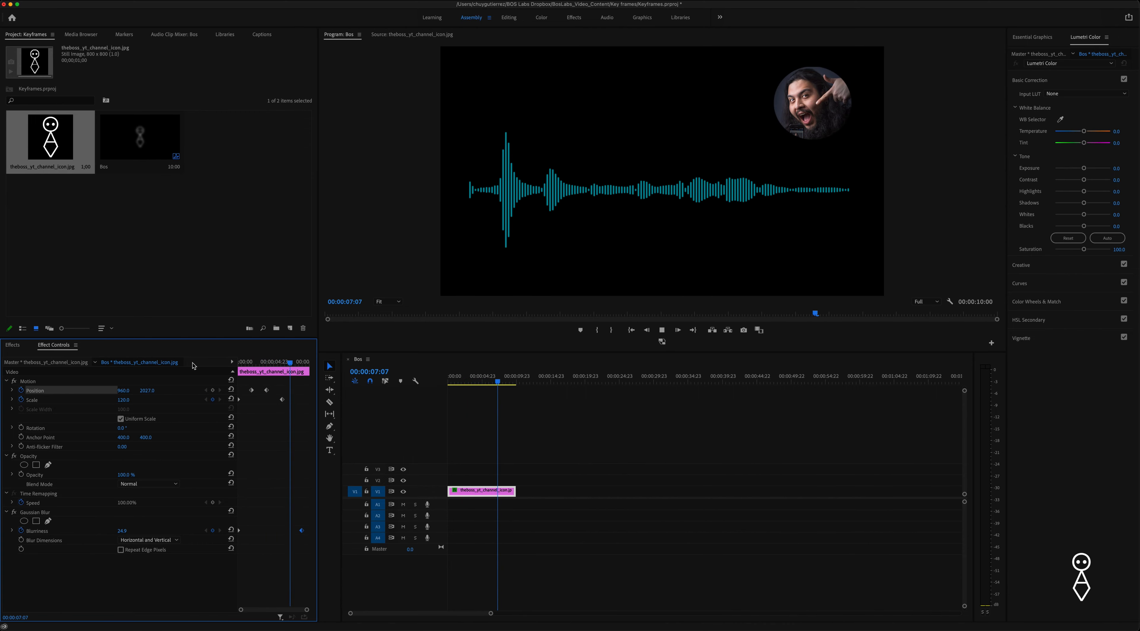
{"action": "key", "text": "space"}
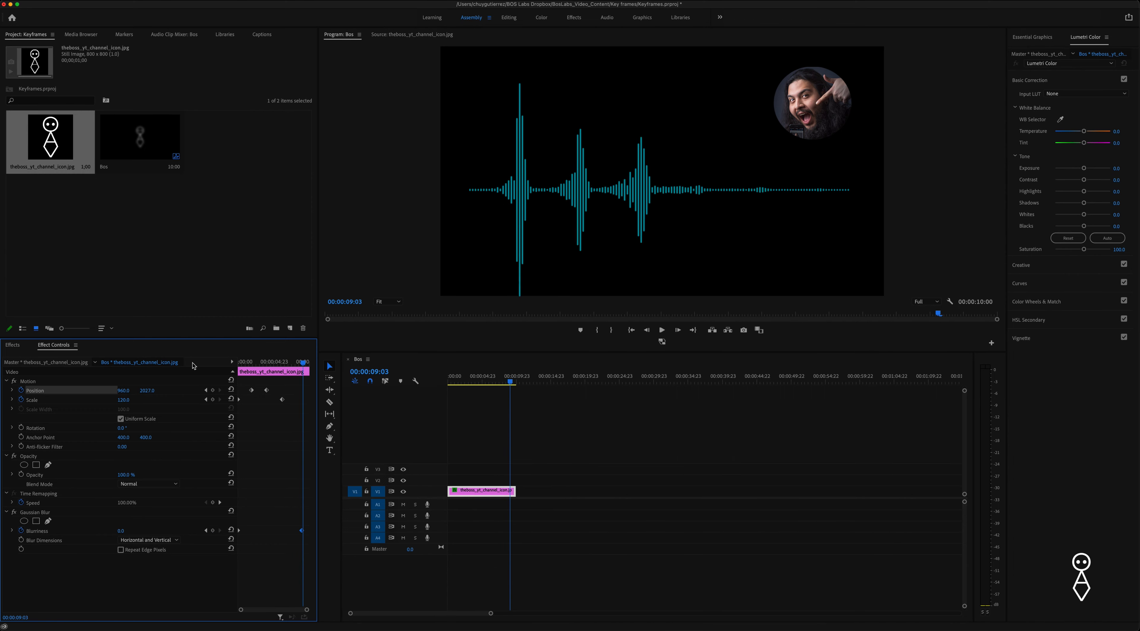